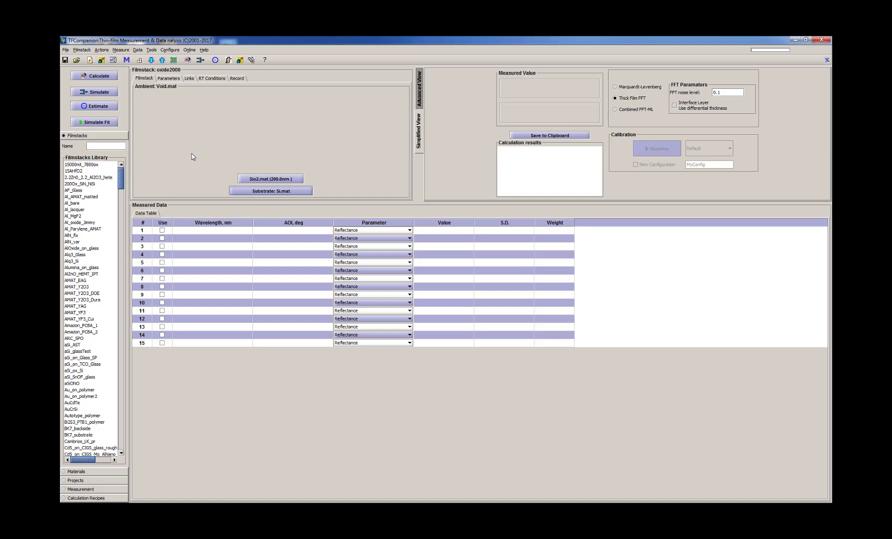
Load Sample#1_SaphirePR.csv as the measurement to show its 500–1000 nm reflectance plot
{"action": "left_click", "coordinate": [126, 60]}
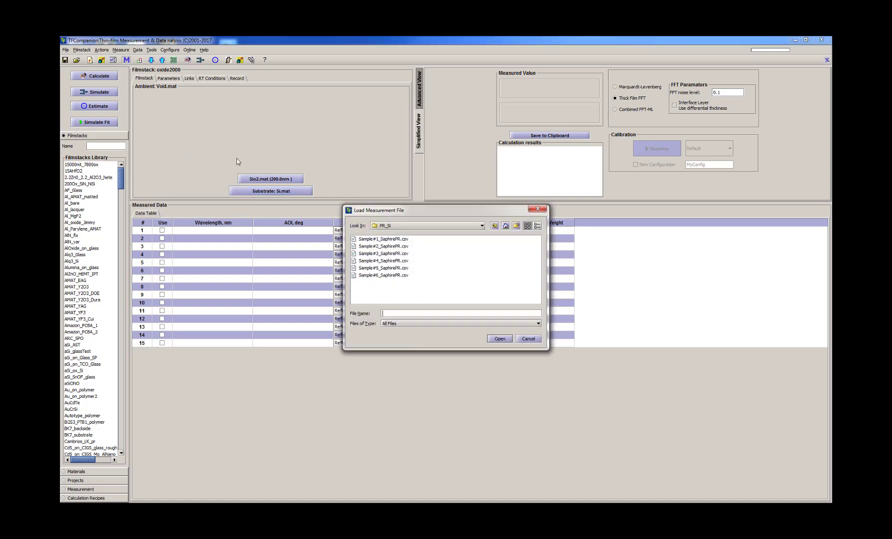
{"action": "left_click", "coordinate": [381, 239]}
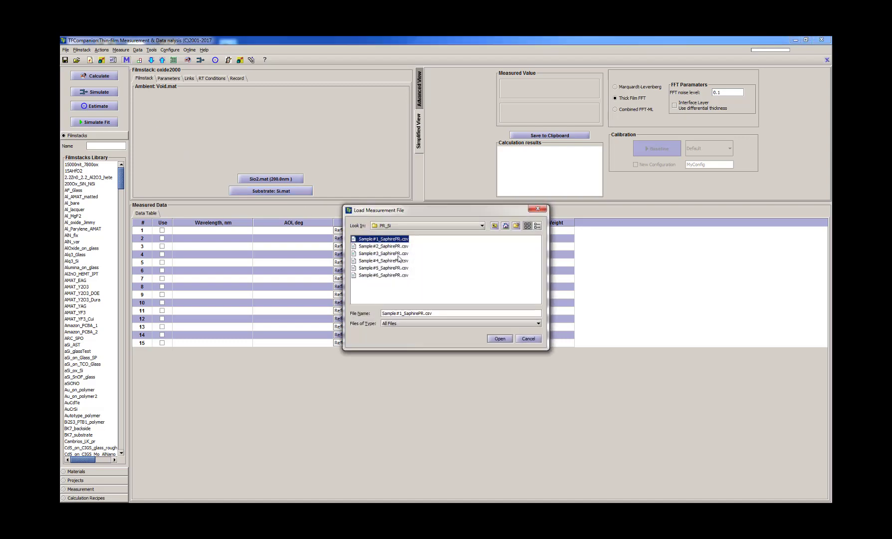
{"action": "left_click", "coordinate": [500, 338]}
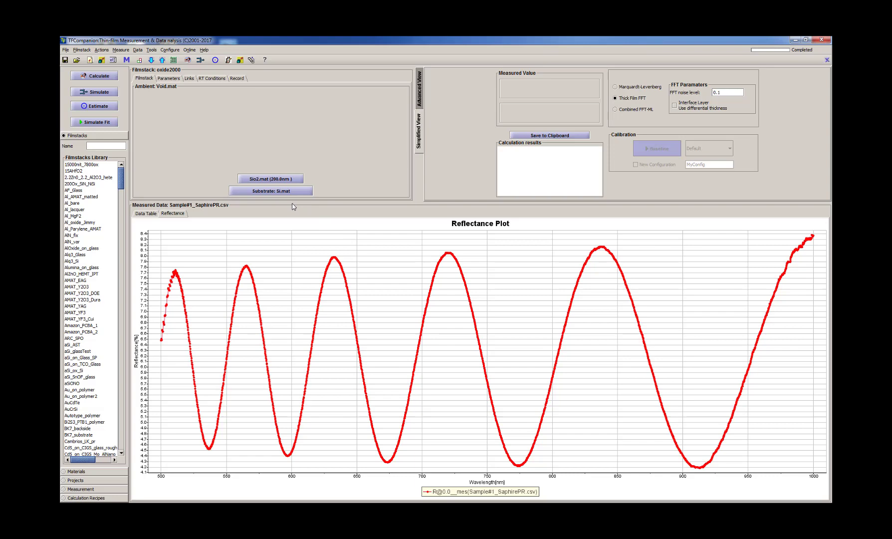
Set the substrate material to Sapphire
{"action": "double_click", "coordinate": [276, 194]}
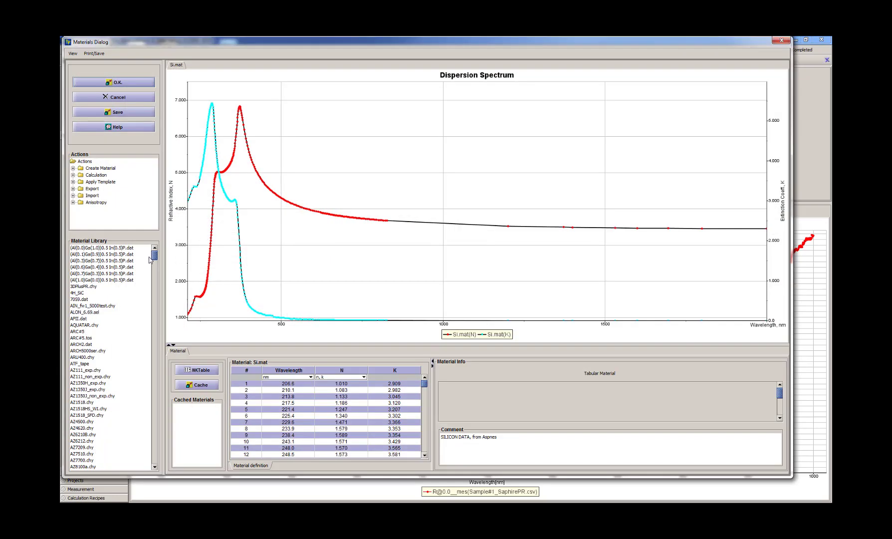
{"action": "left_click_drag", "start_coordinate": [156, 258], "coordinate": [149, 398]}
{"action": "right_click", "coordinate": [78, 318]}
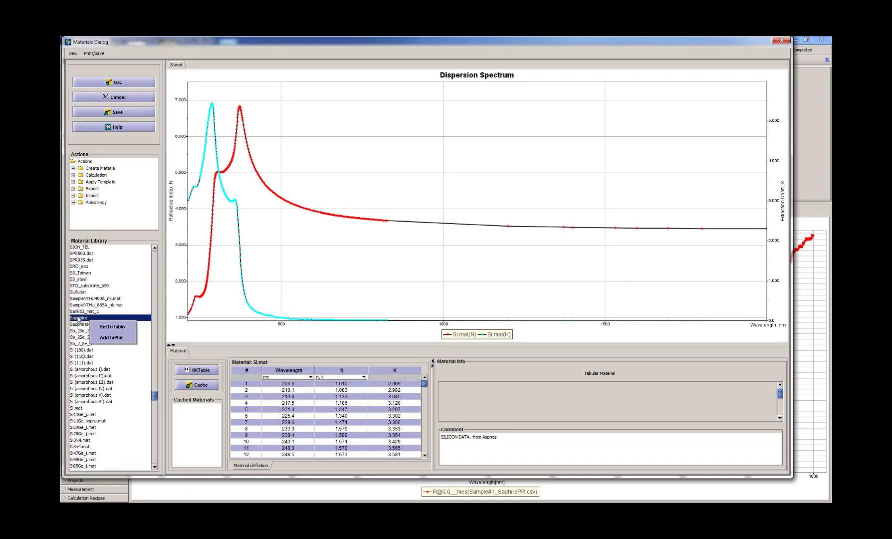
{"action": "left_click", "coordinate": [110, 326]}
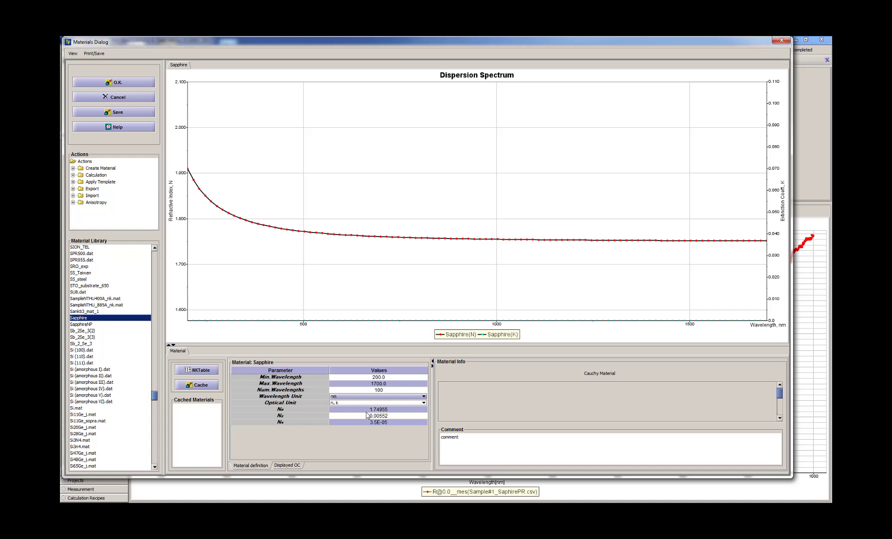
Give Sapphire a 450–1100 nm wavelength range and accept the settings
{"action": "double_click", "coordinate": [377, 377]}
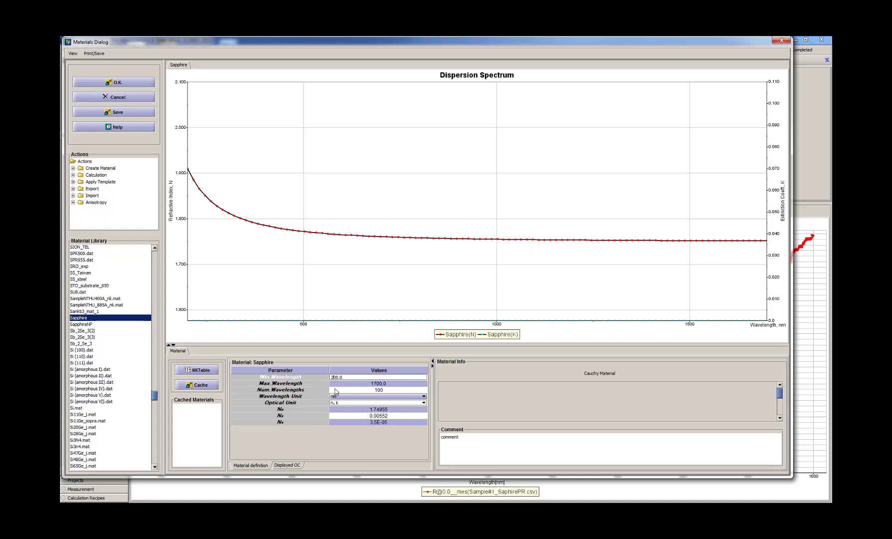
{"action": "key", "text": "BackSpace"}
{"action": "key", "text": "BackSpace"}
{"action": "type", "text": "450"}
{"action": "key", "text": "Return"}
{"action": "double_click", "coordinate": [387, 378]}
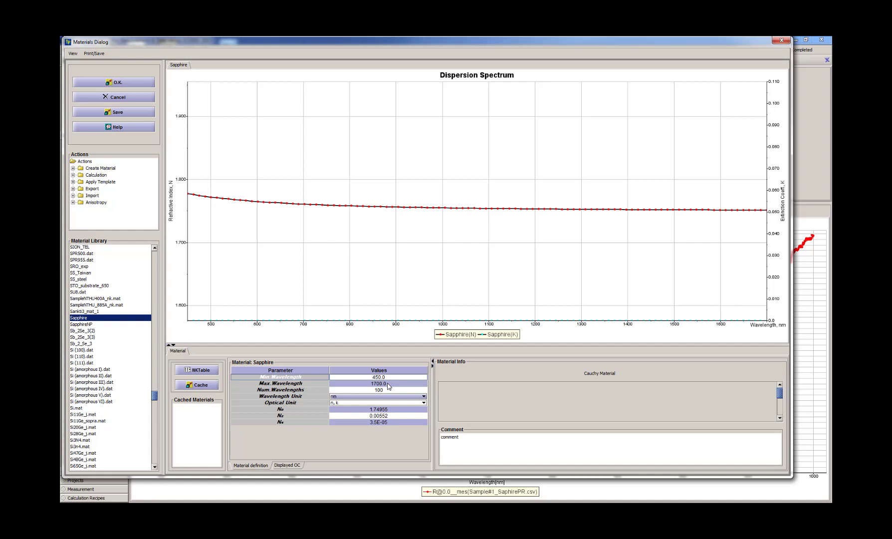
{"action": "left_click", "coordinate": [389, 385]}
{"action": "double_click", "coordinate": [388, 384]}
{"action": "key", "text": "BackSpace"}
{"action": "key", "text": "BackSpace"}
{"action": "key", "text": "BackSpace"}
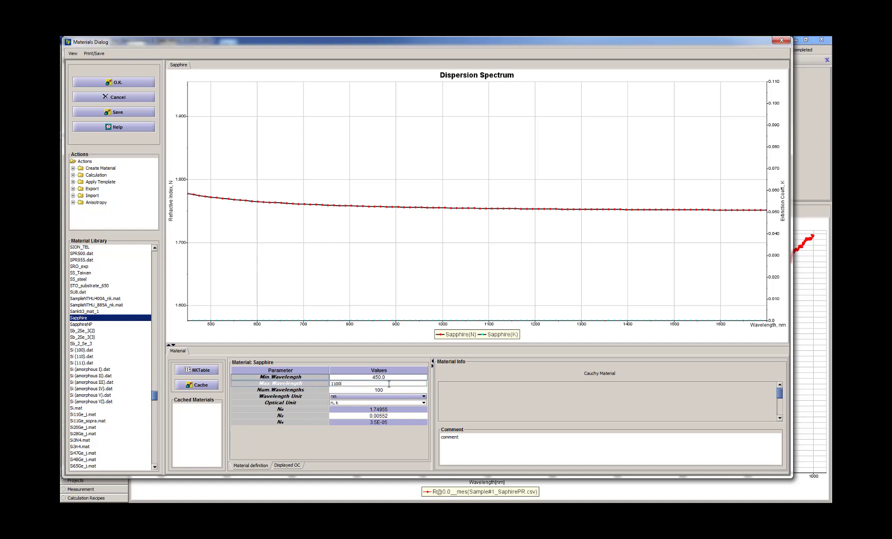
{"action": "key", "text": "Return"}
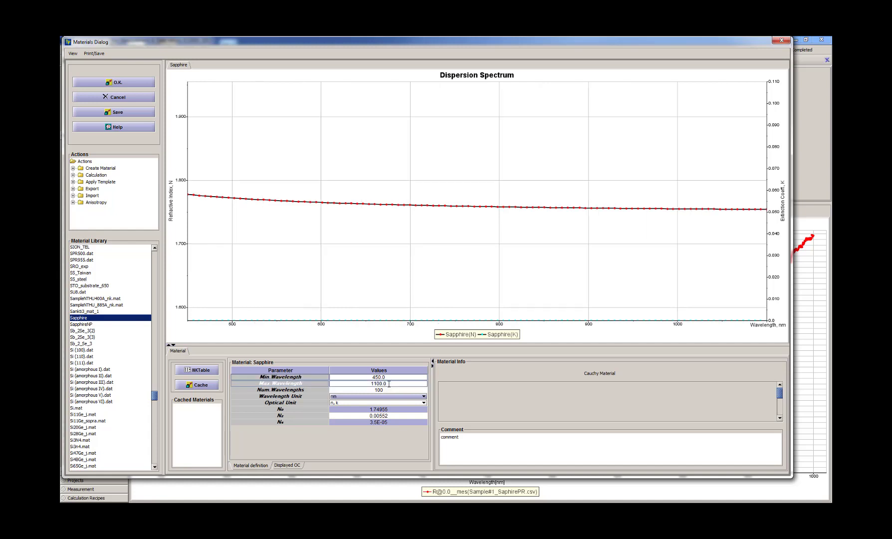
{"action": "left_click", "coordinate": [114, 82]}
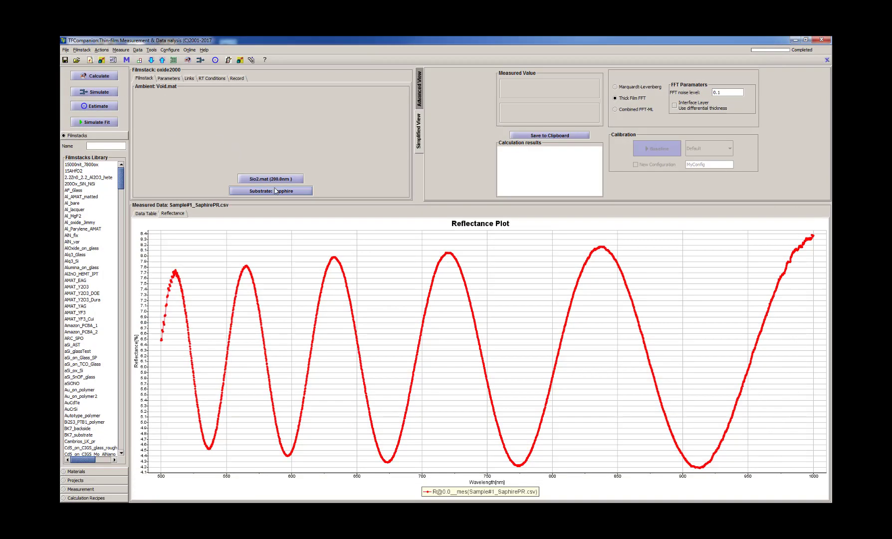
Inspect the SiO2 layer, then delete it from the filmstack
{"action": "double_click", "coordinate": [263, 181]}
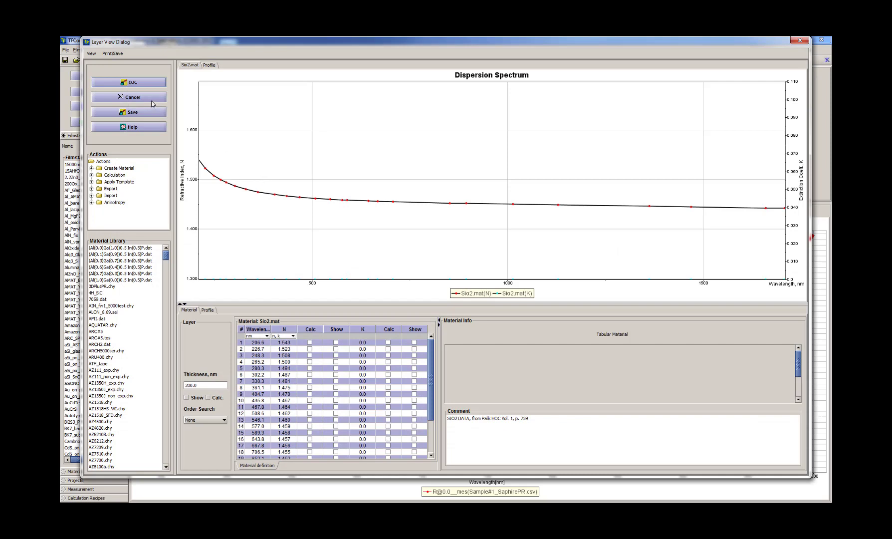
{"action": "left_click", "coordinate": [151, 99]}
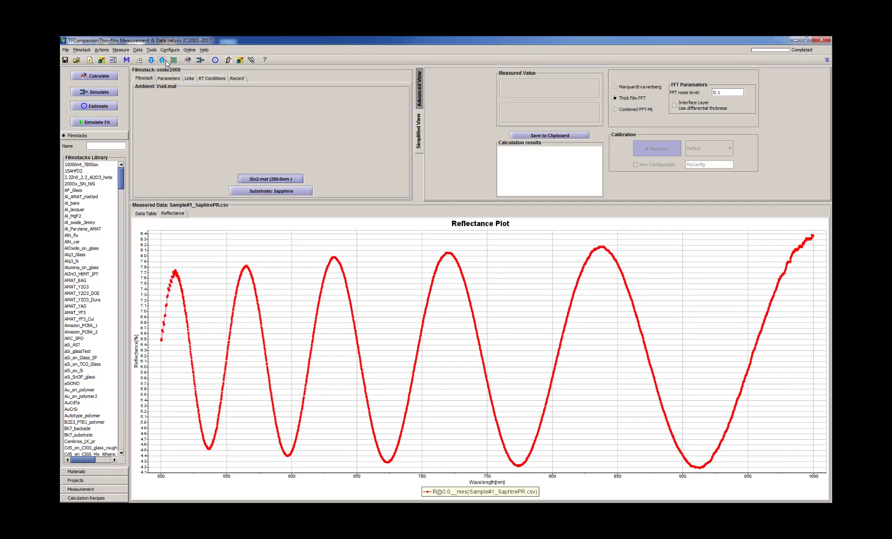
{"action": "left_click", "coordinate": [162, 60]}
Add a Polumer 16.chy layer with thickness 1000
{"action": "left_click", "coordinate": [151, 61]}
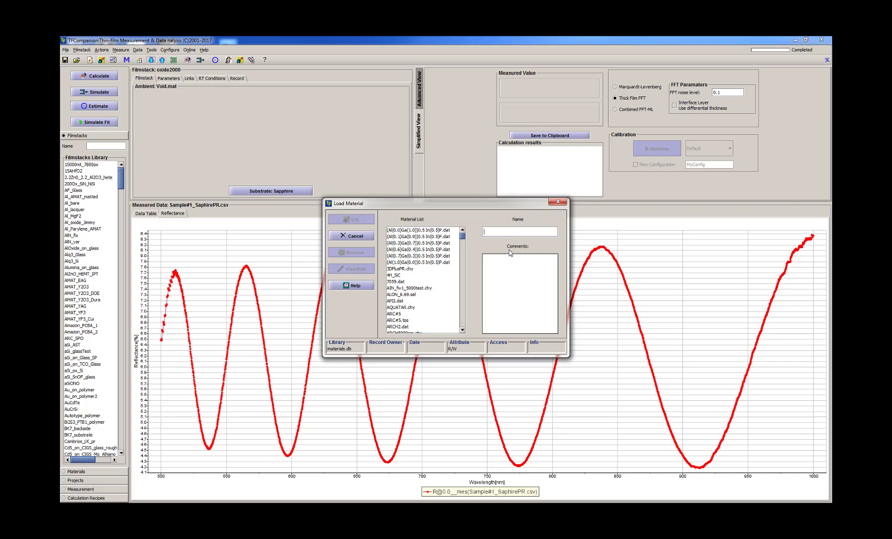
{"action": "type", "text": "Polu"}
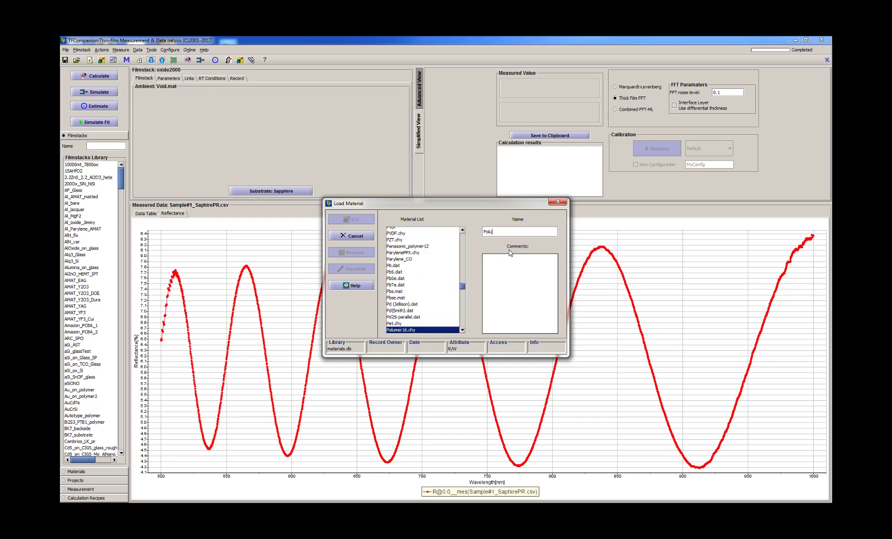
{"action": "left_click", "coordinate": [433, 331]}
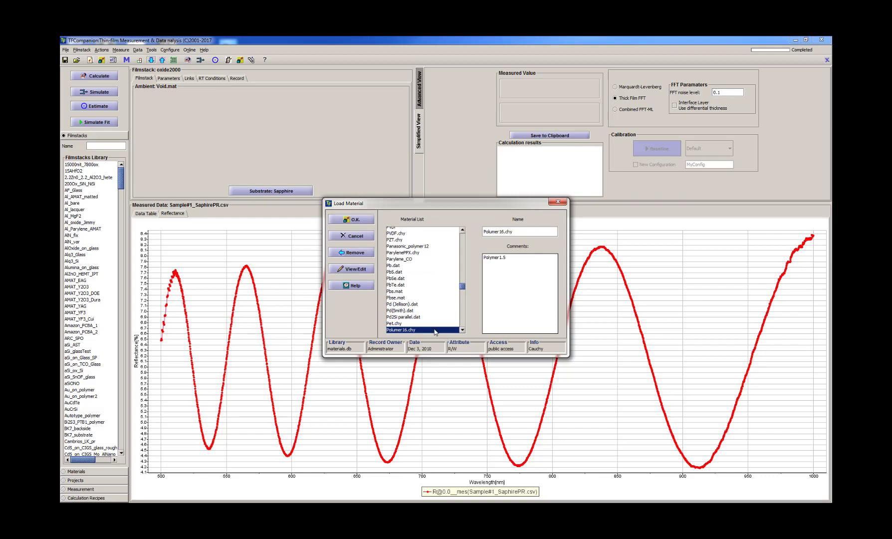
{"action": "left_click", "coordinate": [362, 222]}
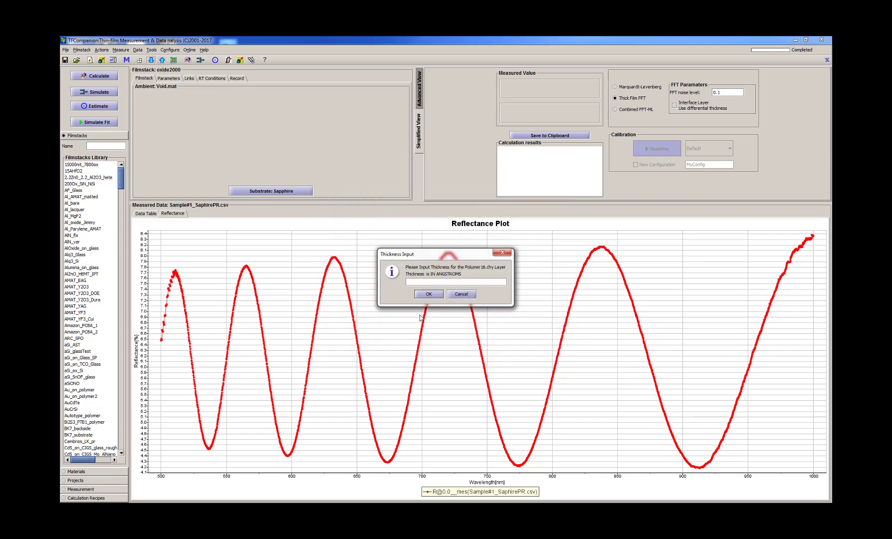
{"action": "type", "text": "10000"}
{"action": "left_click", "coordinate": [427, 297]}
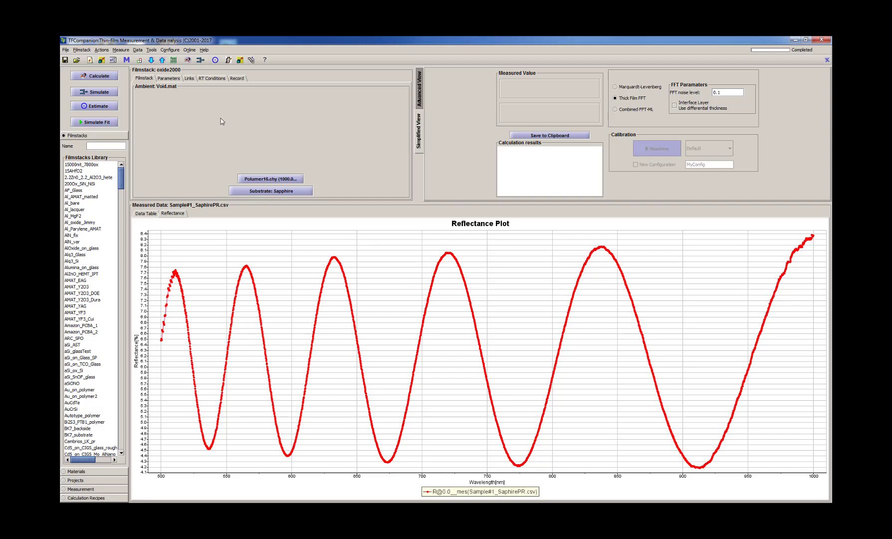
Mark layer 1's thickness to be solved and run a first calculation
{"action": "left_click", "coordinate": [169, 78]}
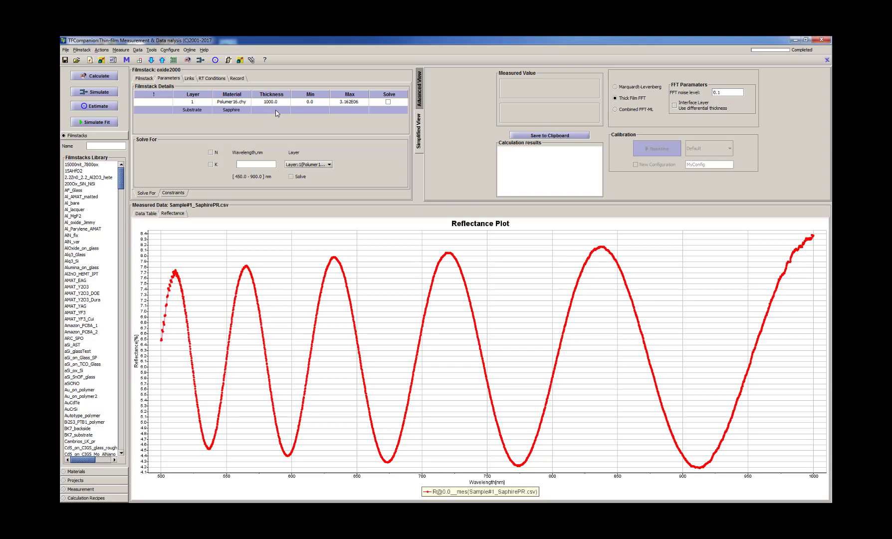
{"action": "left_click", "coordinate": [389, 102]}
{"action": "left_click", "coordinate": [98, 77]}
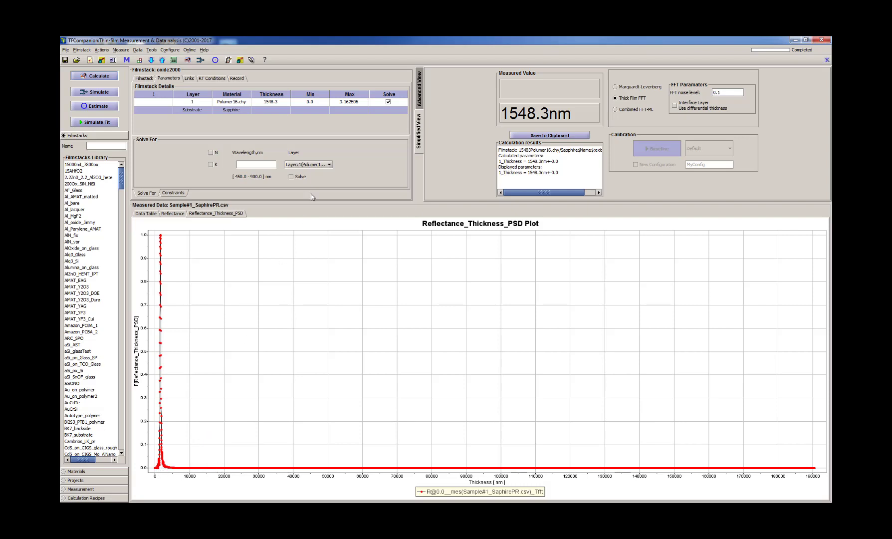
Raise the maximum thickness bound to 5000 and recalculate, giving 1548.3 nm
{"action": "double_click", "coordinate": [359, 101]}
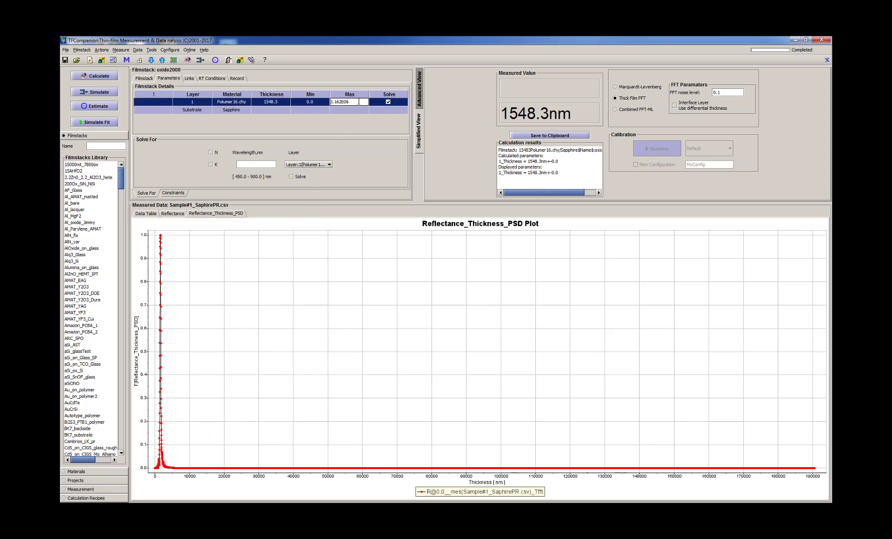
{"action": "key", "text": "BackSpace"}
{"action": "key", "text": "BackSpace"}
{"action": "key", "text": "BackSpace"}
{"action": "key", "text": "BackSpace"}
{"action": "key", "text": "BackSpace"}
{"action": "key", "text": "BackSpace"}
{"action": "key", "text": "BackSpace"}
{"action": "key", "text": "BackSpace"}
{"action": "type", "text": "5000"}
{"action": "key", "text": "Return"}
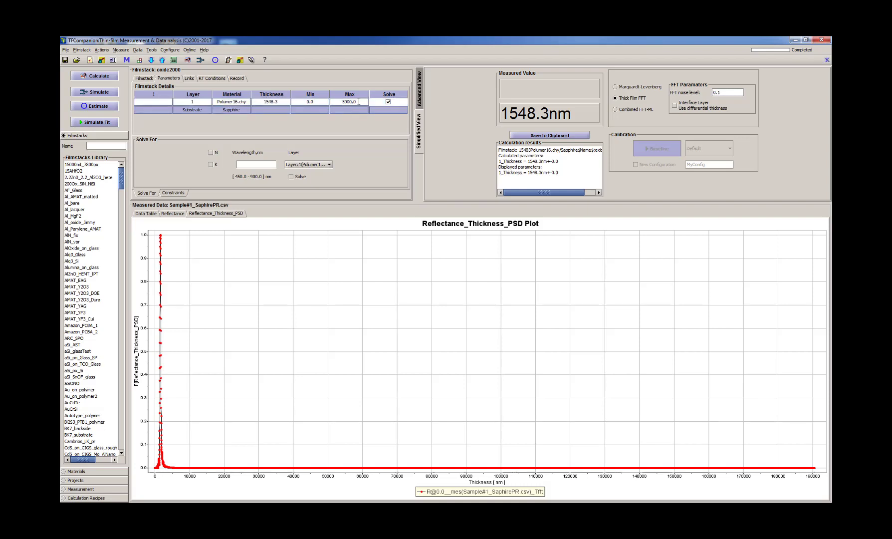
{"action": "left_click", "coordinate": [88, 75]}
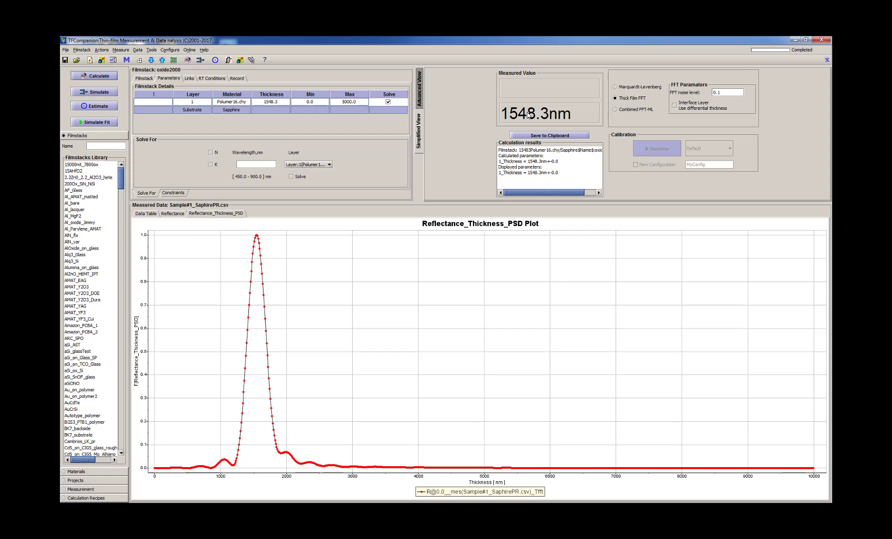
{"action": "left_click", "coordinate": [145, 78]}
Simulate the 1548.3 nm Polumer16 filmstack's reflectance against the measured Sample#1 curve
{"action": "double_click", "coordinate": [249, 180]}
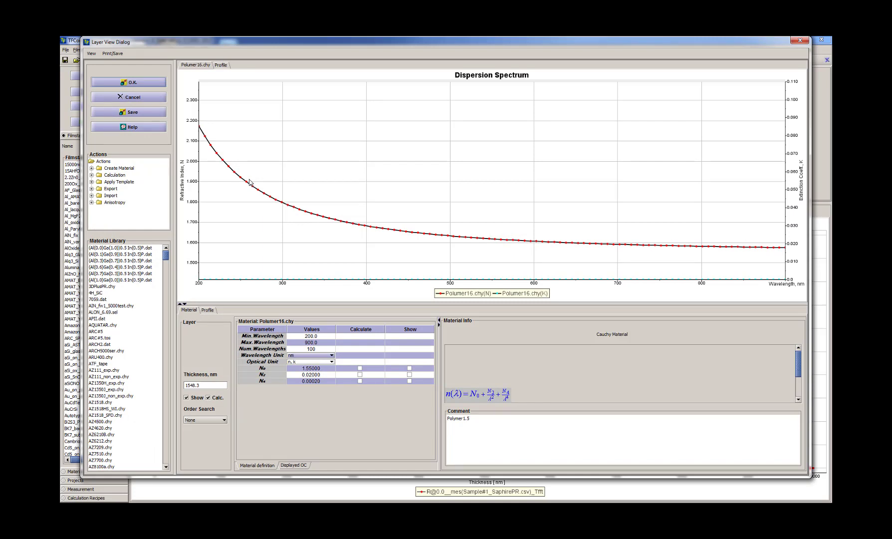
{"action": "left_click", "coordinate": [129, 82]}
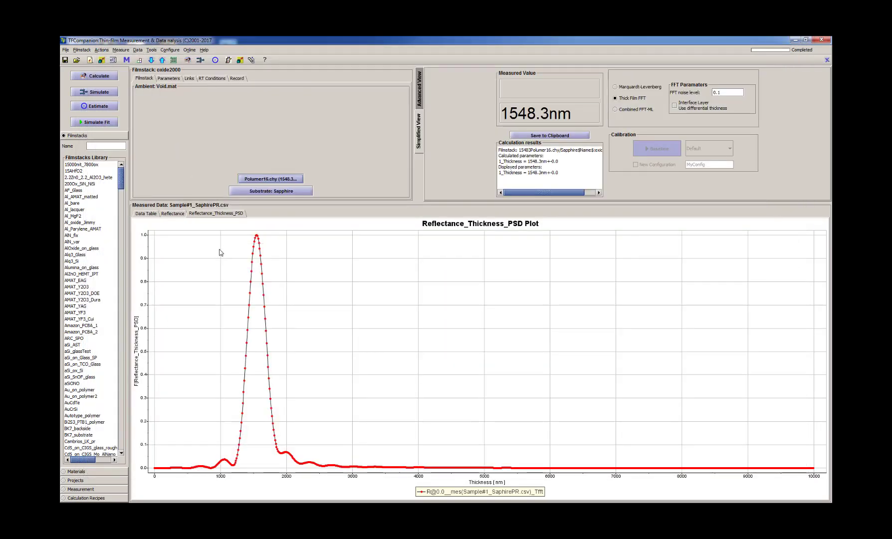
{"action": "left_click", "coordinate": [174, 214]}
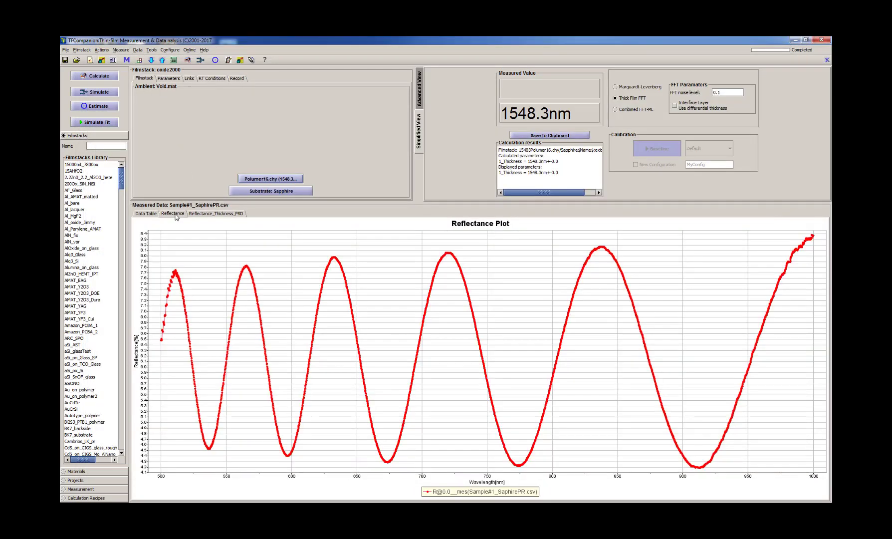
{"action": "left_click", "coordinate": [95, 123]}
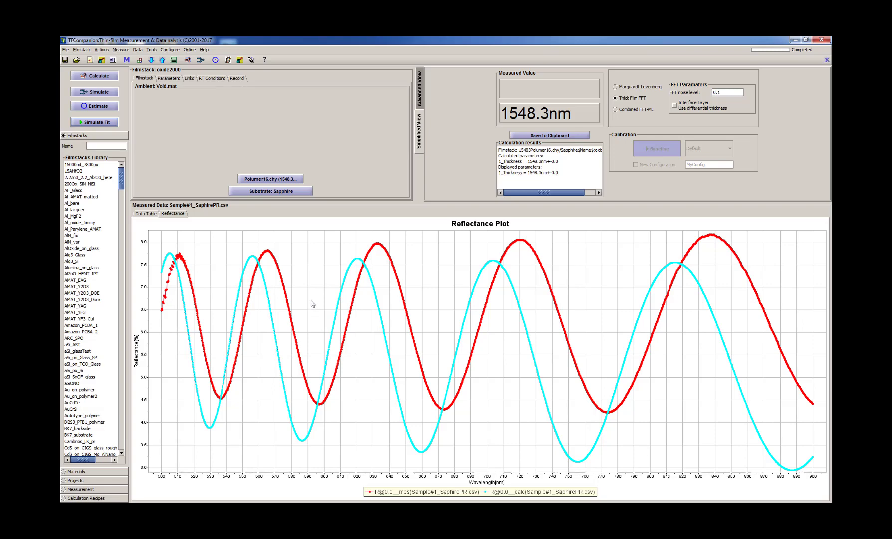
Mark Polumer16.chy Cauchy coefficients N0, N2 and N4 for fitting and close the layer dialog
{"action": "double_click", "coordinate": [267, 179]}
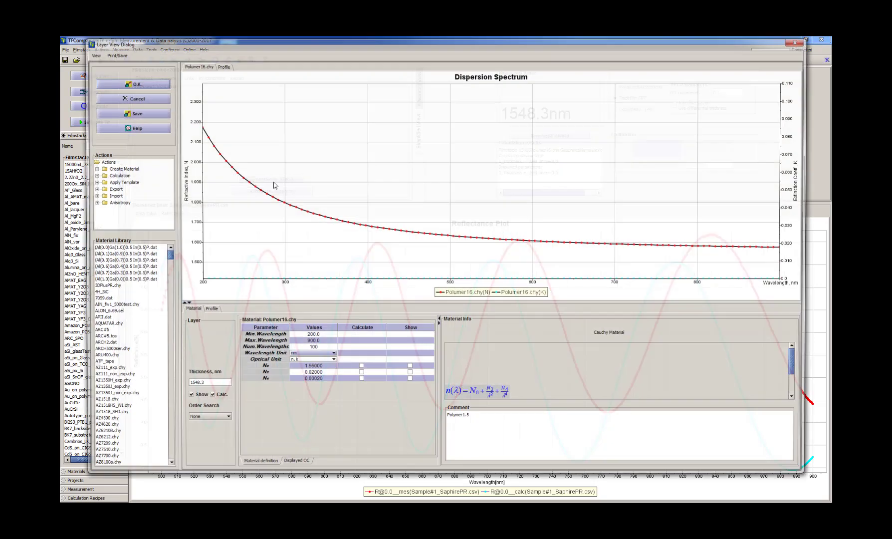
{"action": "left_click", "coordinate": [362, 370]}
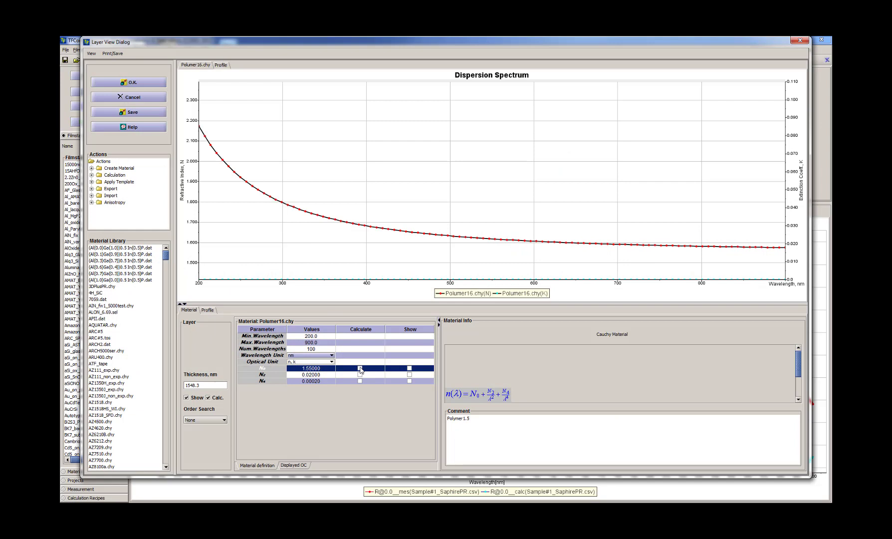
{"action": "left_click", "coordinate": [360, 368]}
{"action": "left_click", "coordinate": [360, 374]}
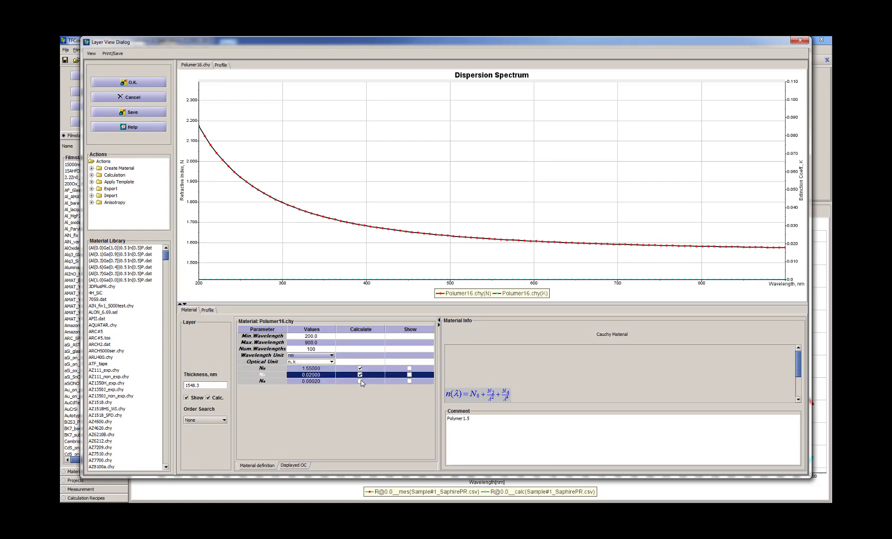
{"action": "left_click", "coordinate": [359, 380]}
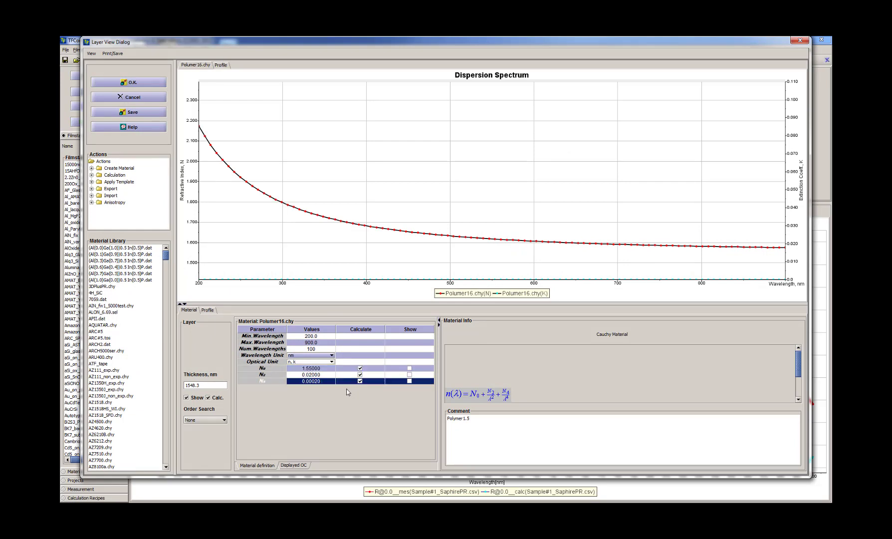
{"action": "left_click", "coordinate": [140, 83]}
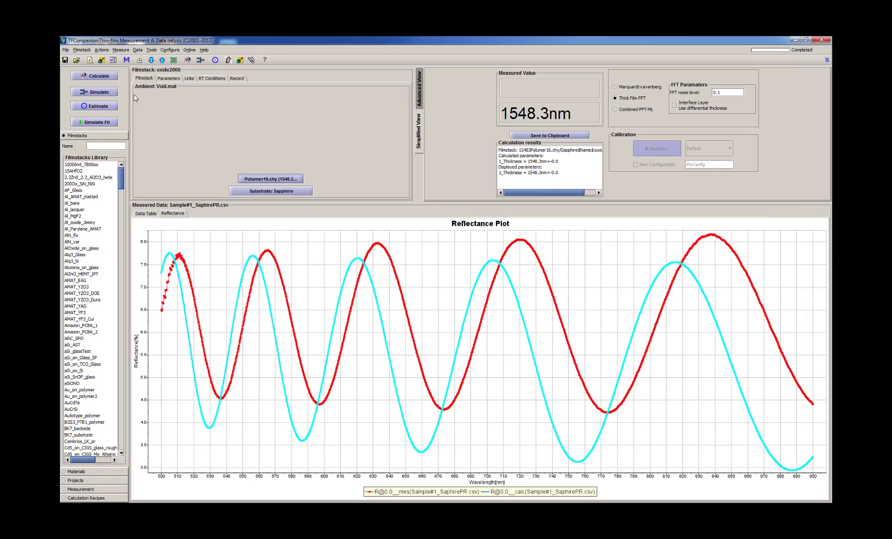
Run a Marquardt-Levenberg fit, reaching 1537.0 nm with N0=1.628, then view filmstack parameters
{"action": "left_click", "coordinate": [616, 87]}
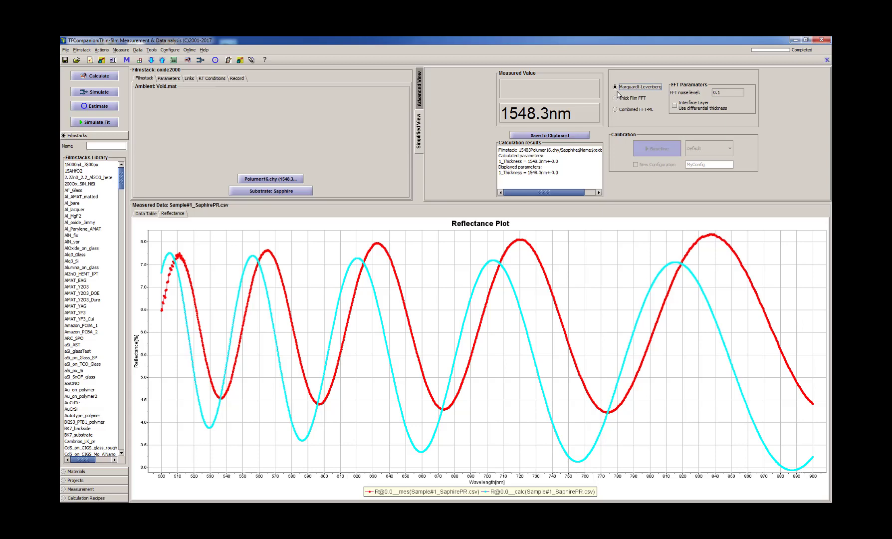
{"action": "left_click", "coordinate": [99, 76]}
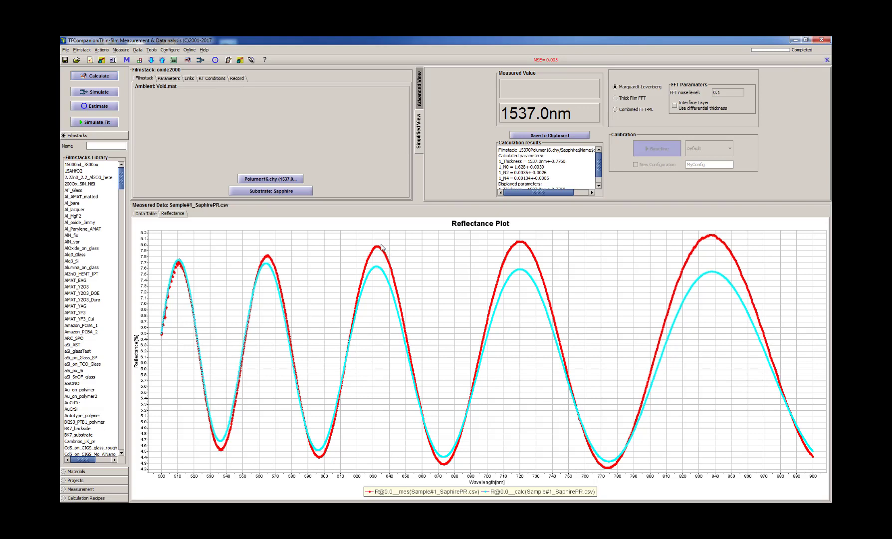
{"action": "mouse_move", "coordinate": [376, 250]}
{"action": "left_click", "coordinate": [172, 79]}
Enable and fit the 1_Scale correction, yielding scale 1.0249 and 1549.5 nm
{"action": "left_click", "coordinate": [211, 78]}
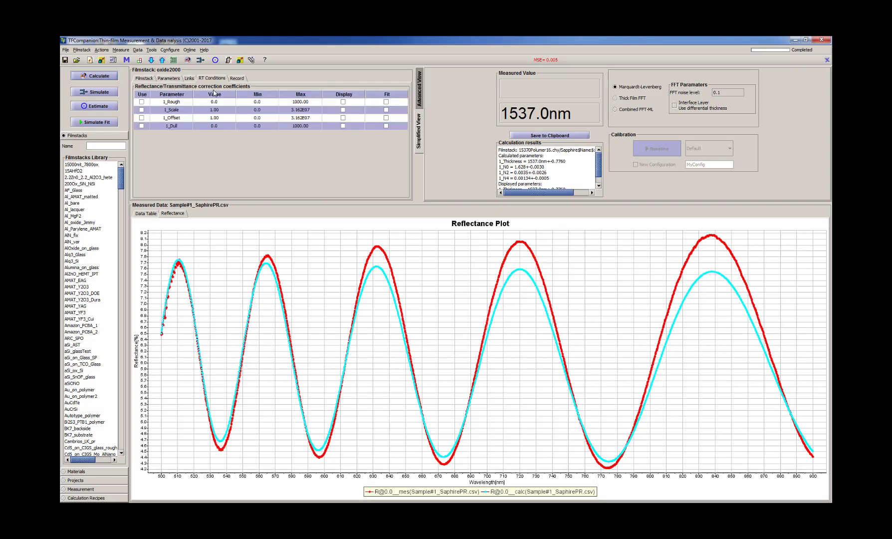
{"action": "left_click", "coordinate": [142, 109]}
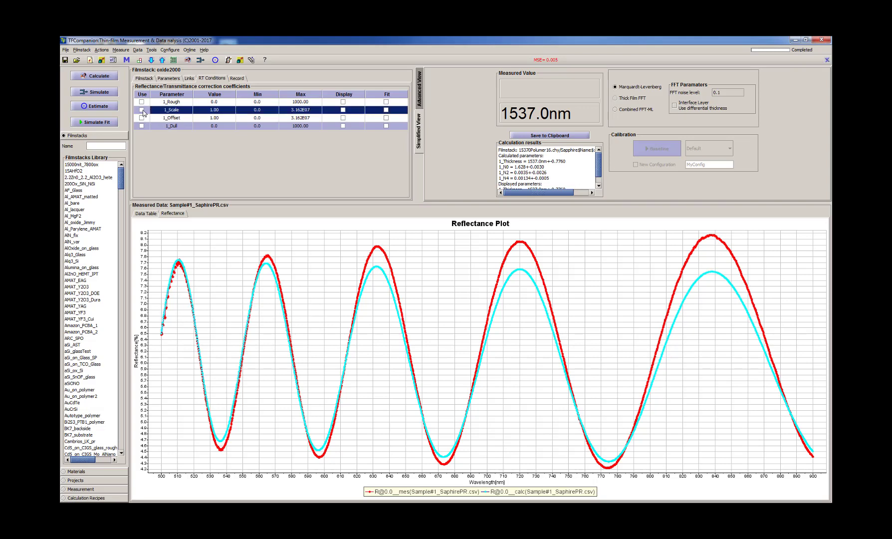
{"action": "left_click", "coordinate": [142, 110]}
{"action": "left_click", "coordinate": [101, 77]}
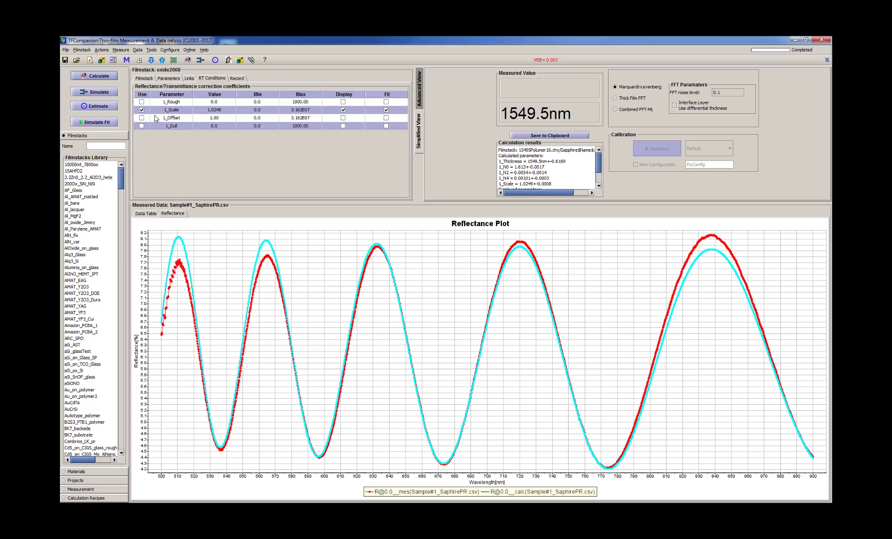
Enable the 1_Rough correction with a range of 1 to 200
{"action": "left_click", "coordinate": [141, 102]}
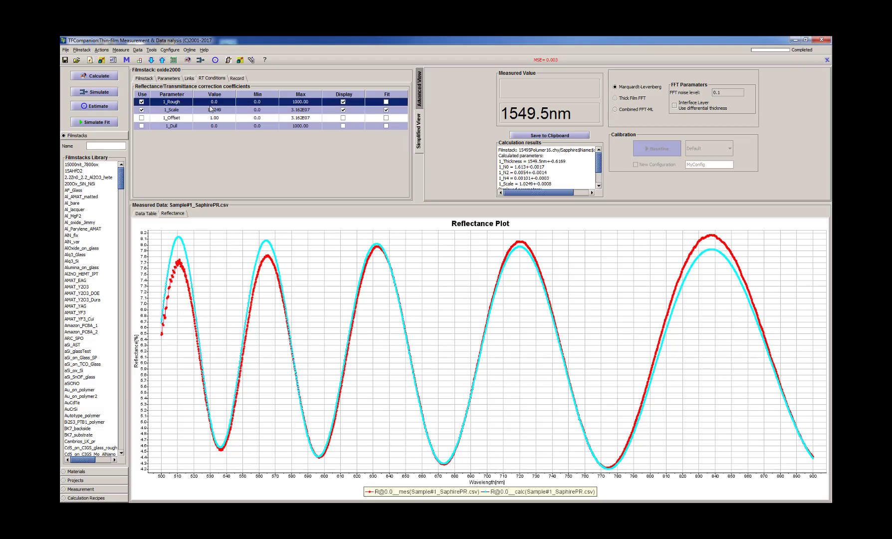
{"action": "left_click", "coordinate": [266, 101]}
{"action": "type", "text": "1"}
{"action": "key", "text": "Return"}
{"action": "left_click", "coordinate": [315, 102]}
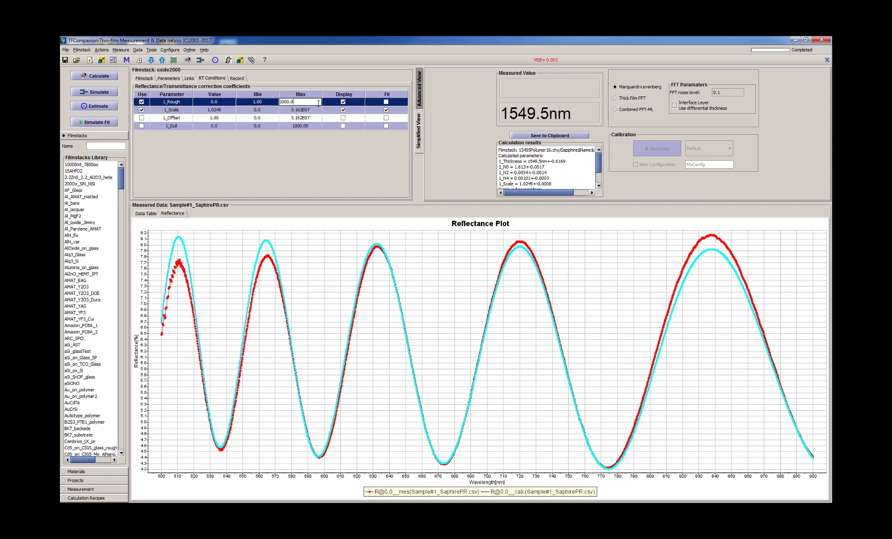
{"action": "key", "text": "BackSpace"}
{"action": "key", "text": "BackSpace"}
{"action": "key", "text": "BackSpace"}
{"action": "key", "text": "BackSpace"}
{"action": "key", "text": "BackSpace"}
{"action": "key", "text": "BackSpace"}
{"action": "type", "text": "200"}
{"action": "key", "text": "Return"}
Fit 1_Rough from a starting value of 10, giving 139.51 roughness and 1549.2 nm
{"action": "left_click", "coordinate": [386, 102]}
{"action": "left_click", "coordinate": [229, 101]}
{"action": "type", "text": "1"}
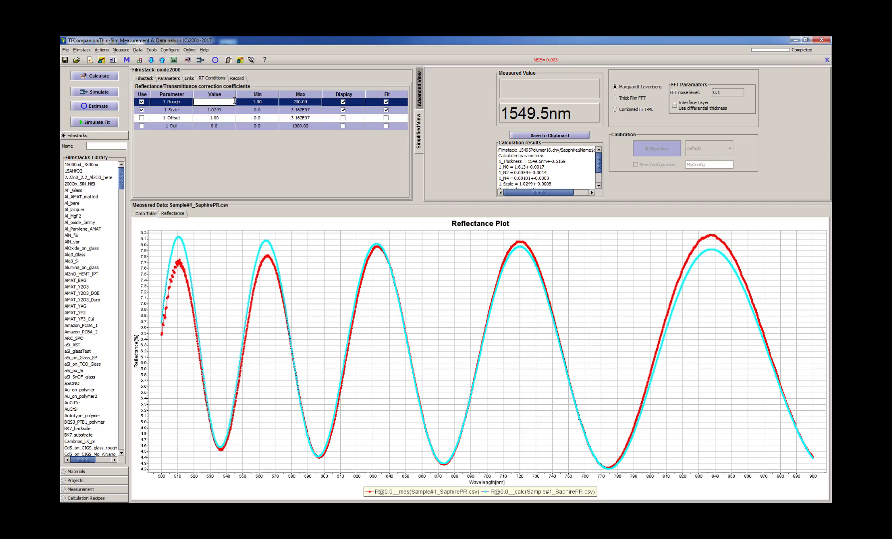
{"action": "type", "text": "0"}
{"action": "key", "text": "Return"}
{"action": "left_click", "coordinate": [95, 77]}
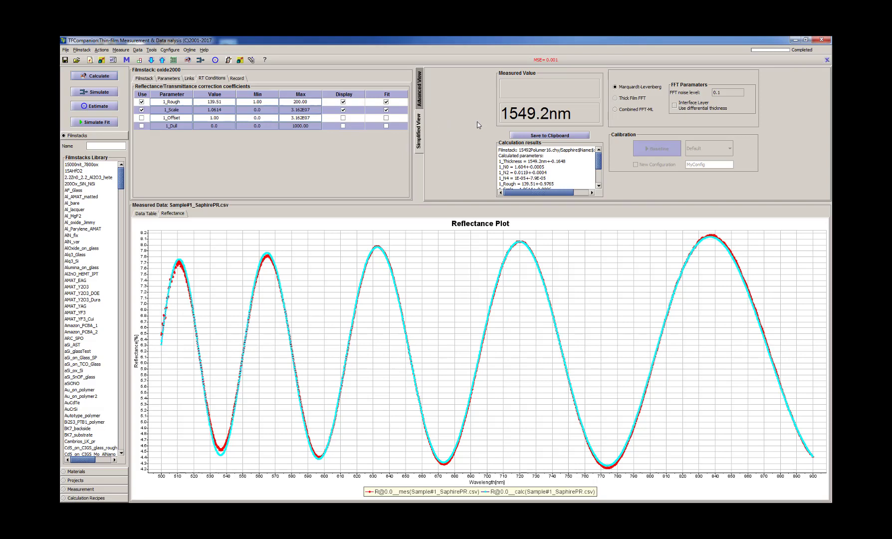
Run a Thick Film FFT on the measured data, giving 1555.7 nm and a thickness PSD plot
{"action": "left_click", "coordinate": [615, 99]}
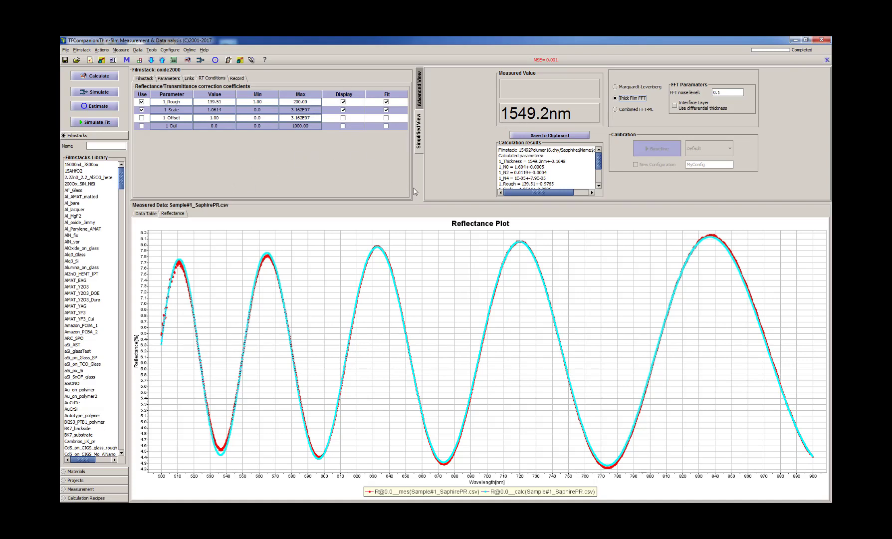
{"action": "left_click", "coordinate": [93, 77]}
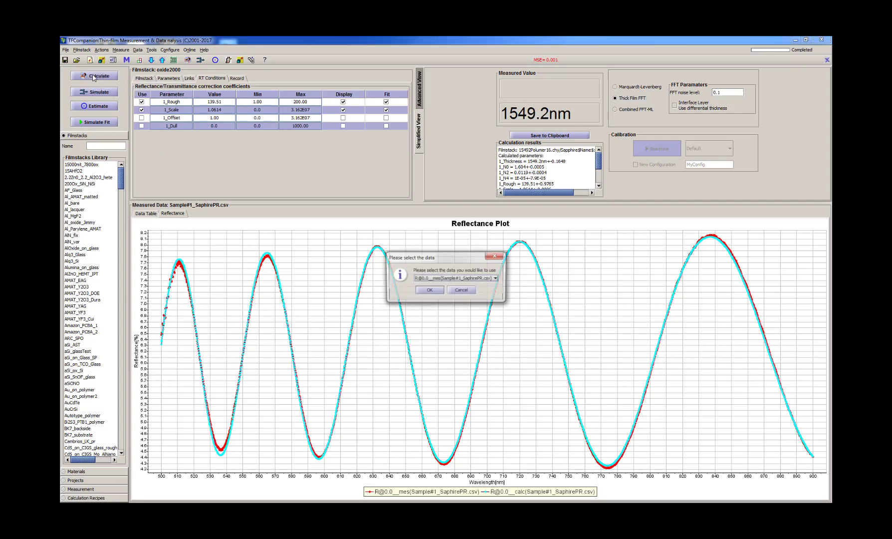
{"action": "left_click", "coordinate": [430, 290]}
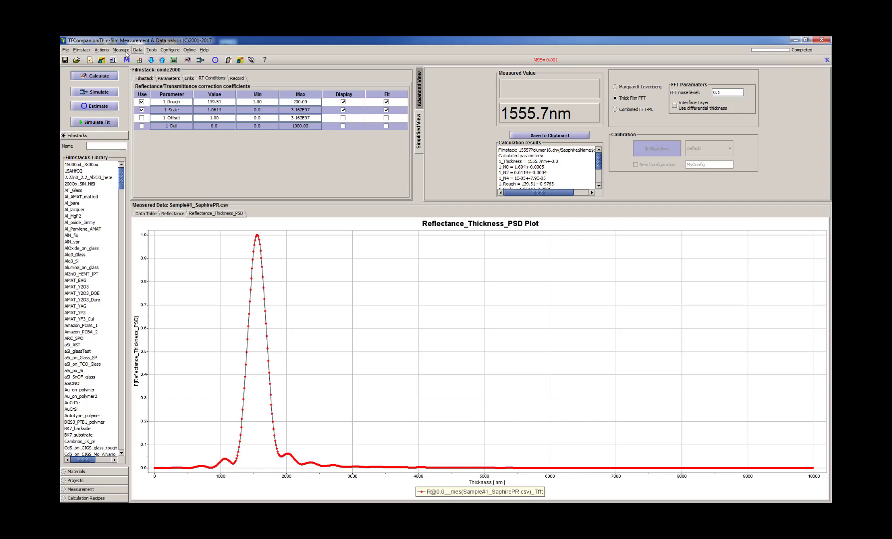
Change the Calculation FFT data filter from Kaiser to Gaussian and recalculate, giving 1552.0 nm
{"action": "left_click", "coordinate": [170, 50]}
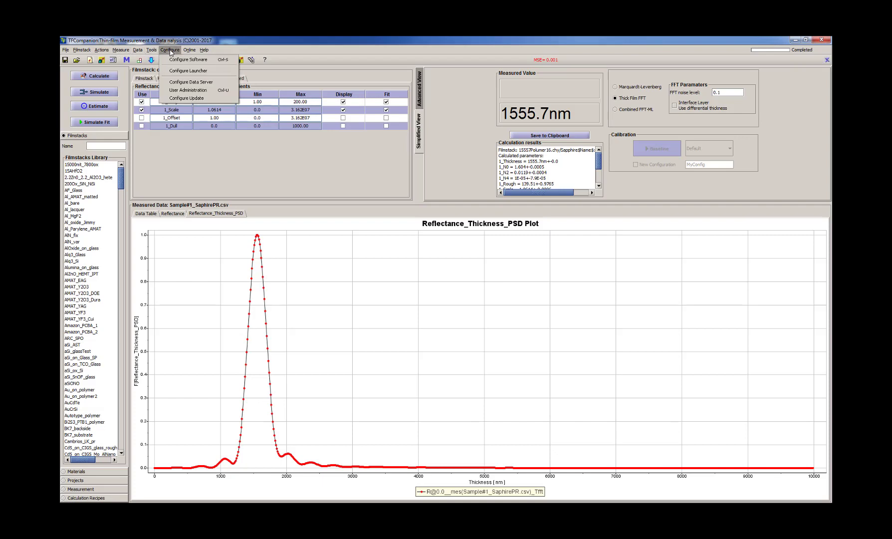
{"action": "left_click", "coordinate": [177, 61]}
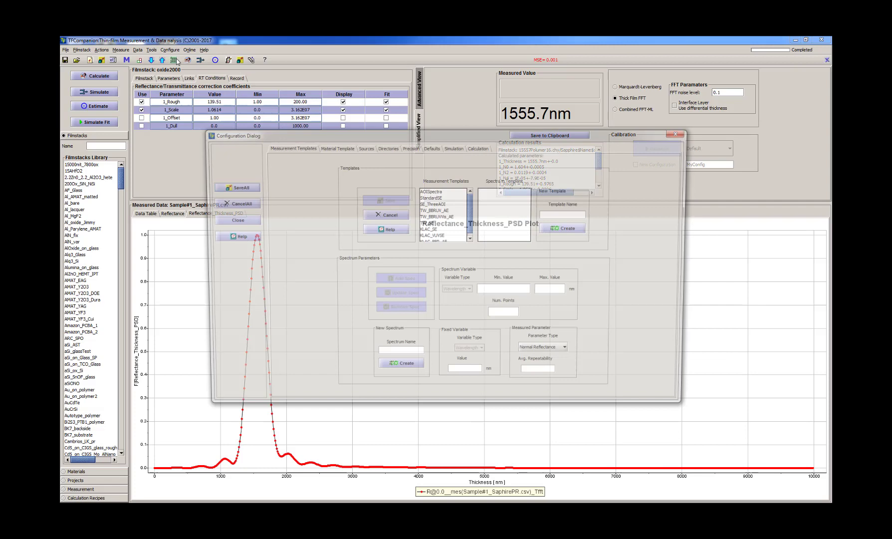
{"action": "left_click", "coordinate": [477, 147]}
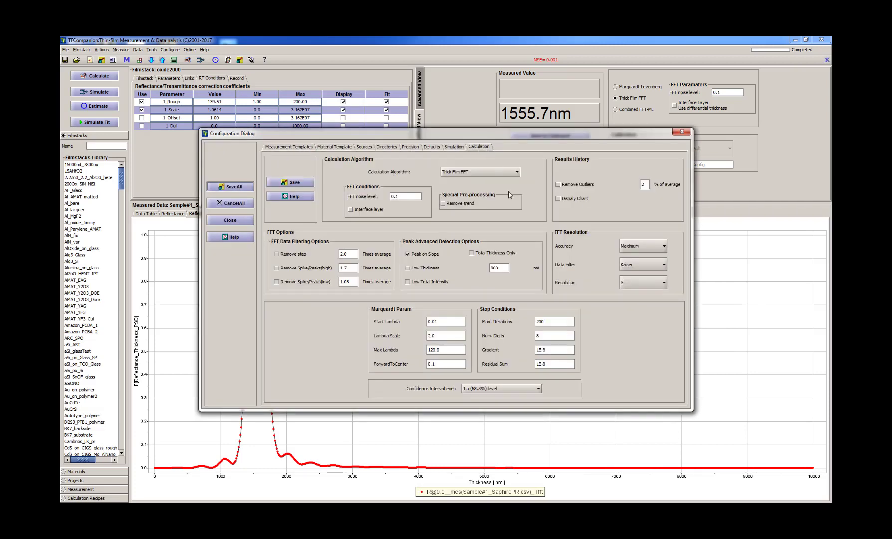
{"action": "left_click", "coordinate": [664, 264]}
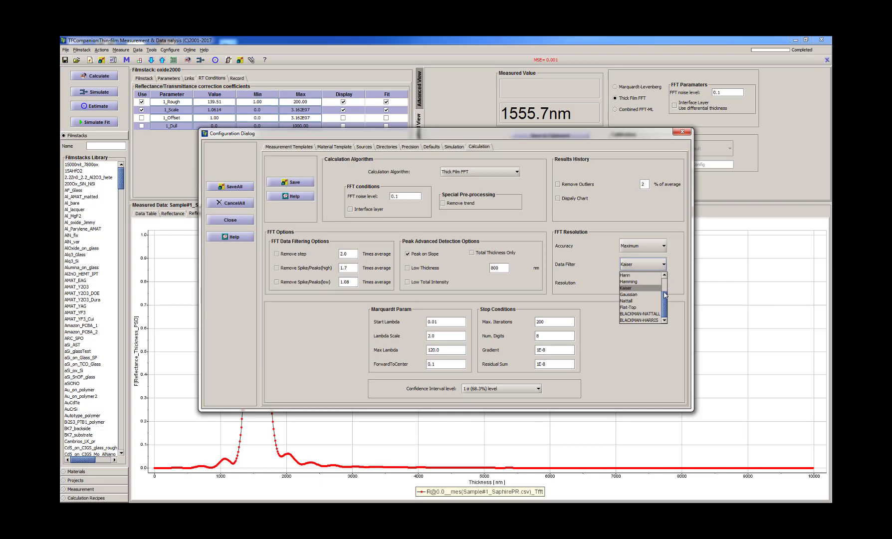
{"action": "mouse_move", "coordinate": [664, 295]}
{"action": "left_mouse_down"}
{"action": "mouse_move", "coordinate": [666, 280]}
{"action": "mouse_move", "coordinate": [669, 300]}
{"action": "left_mouse_up"}
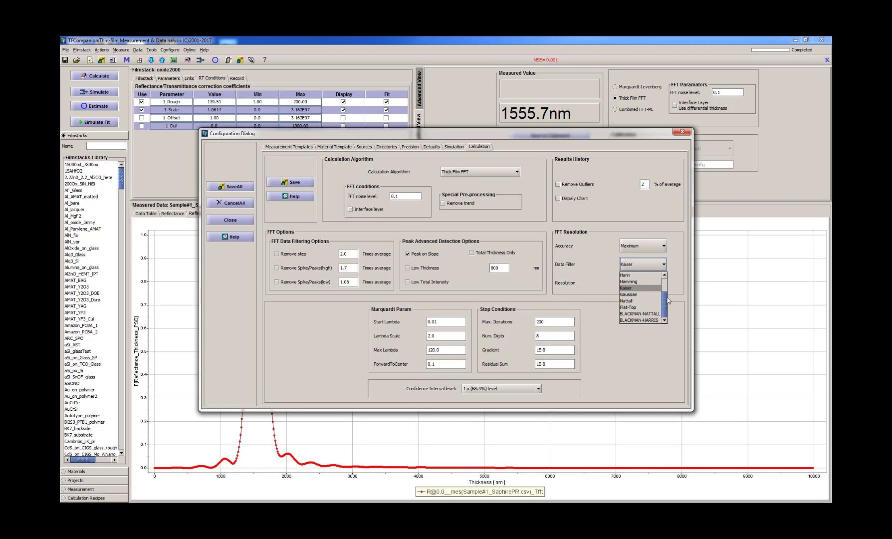
{"action": "left_click", "coordinate": [638, 294]}
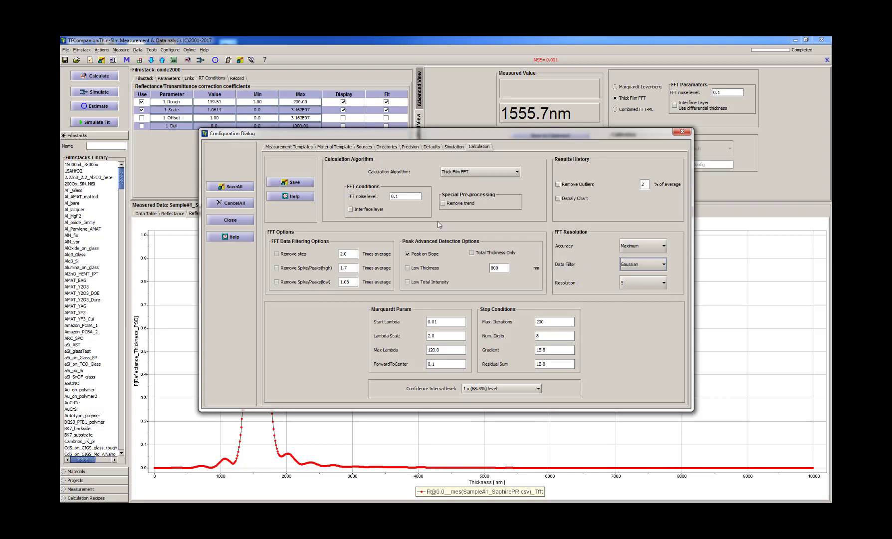
{"action": "left_click", "coordinate": [301, 186]}
{"action": "left_click", "coordinate": [235, 188]}
{"action": "left_click", "coordinate": [230, 220]}
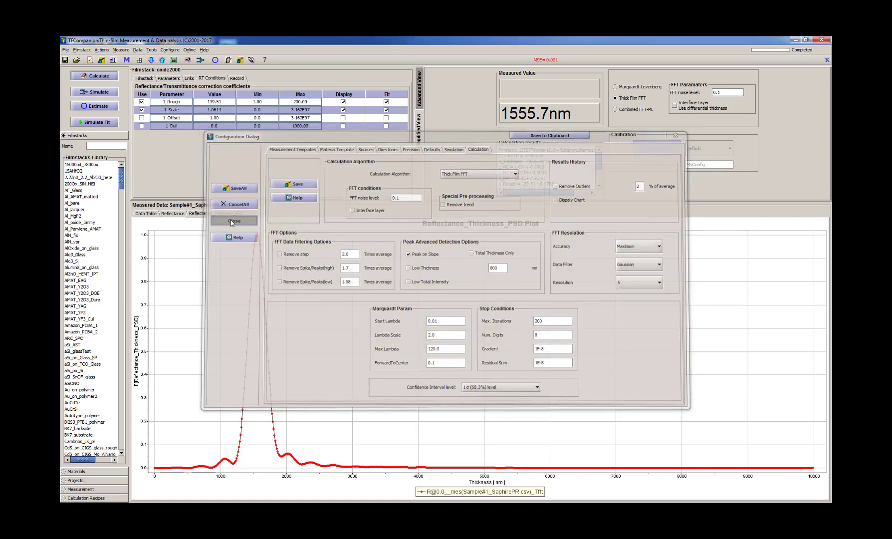
{"action": "left_click", "coordinate": [94, 76]}
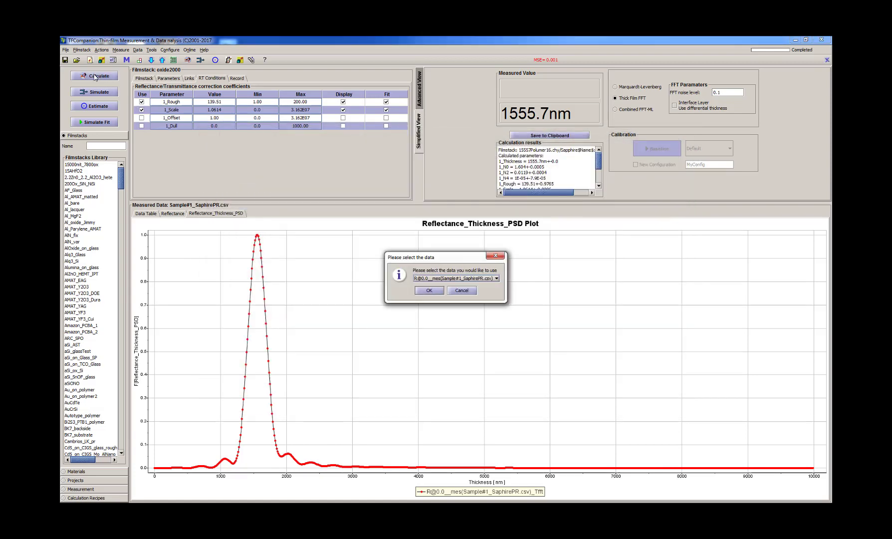
{"action": "left_click", "coordinate": [429, 289]}
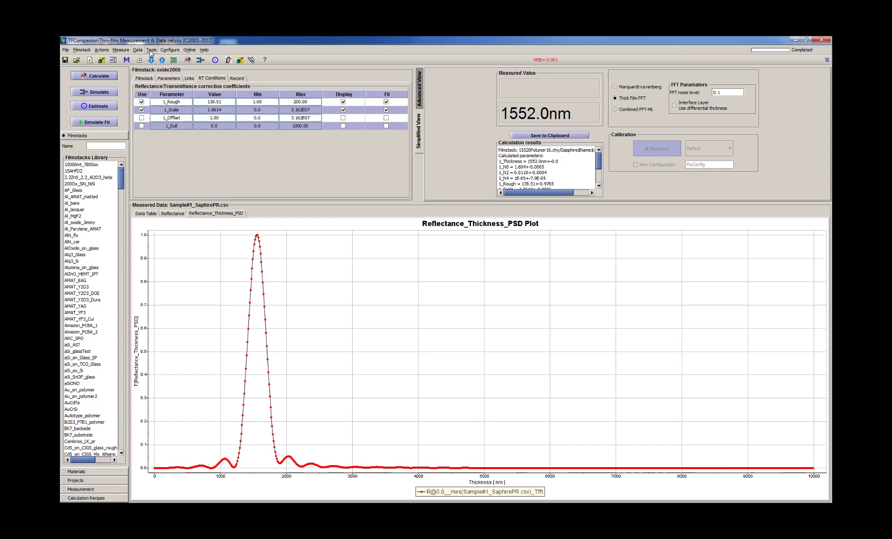
Set the FFT data filter to None, save the configuration, and recalculate to 1549.7 nm
{"action": "left_click", "coordinate": [170, 50]}
{"action": "left_click", "coordinate": [182, 60]}
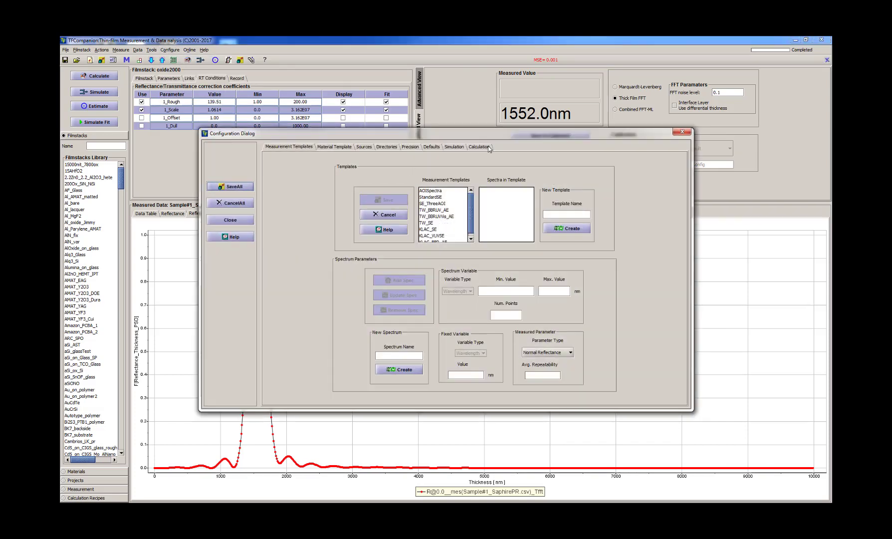
{"action": "left_click", "coordinate": [477, 147]}
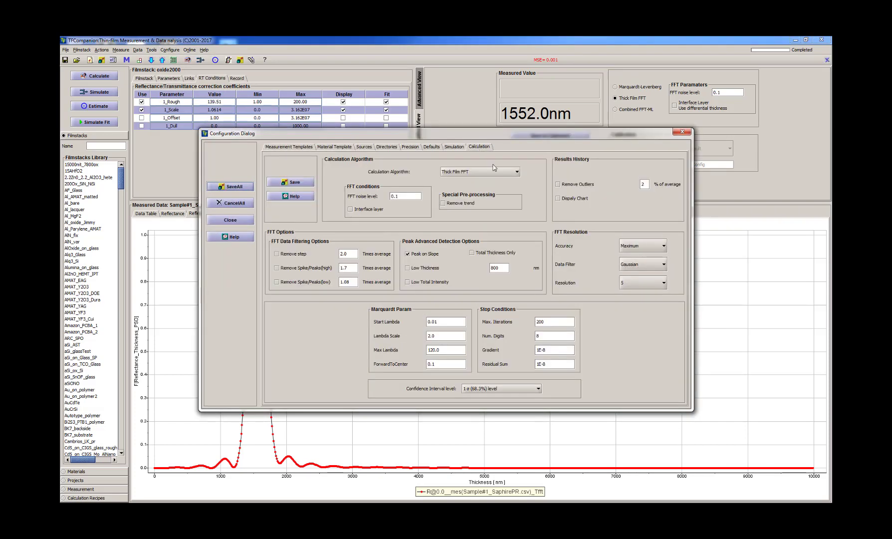
{"action": "left_click", "coordinate": [661, 265]}
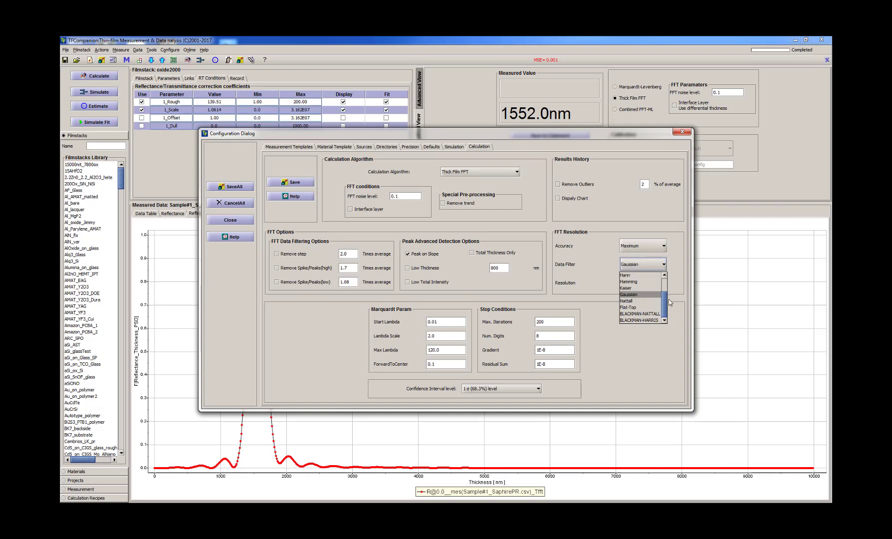
{"action": "left_click_drag", "start_coordinate": [665, 306], "coordinate": [665, 294]}
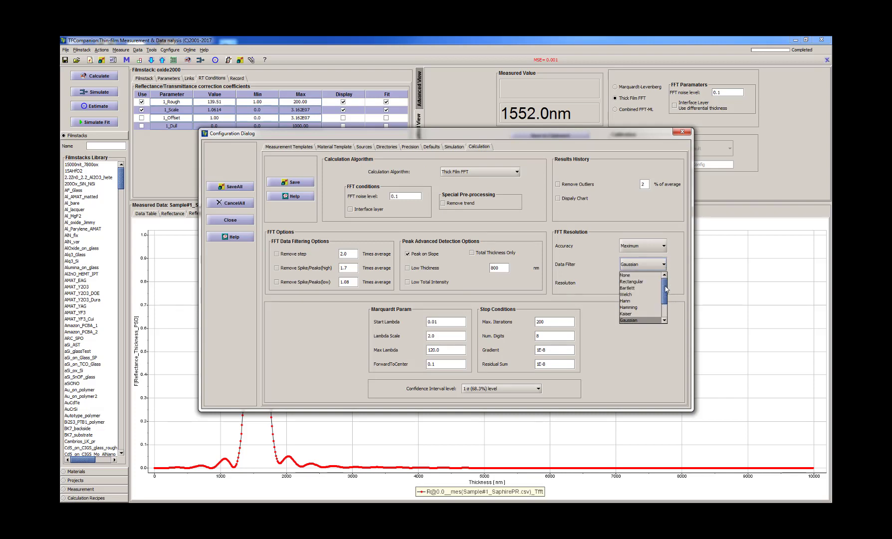
{"action": "left_click", "coordinate": [630, 276]}
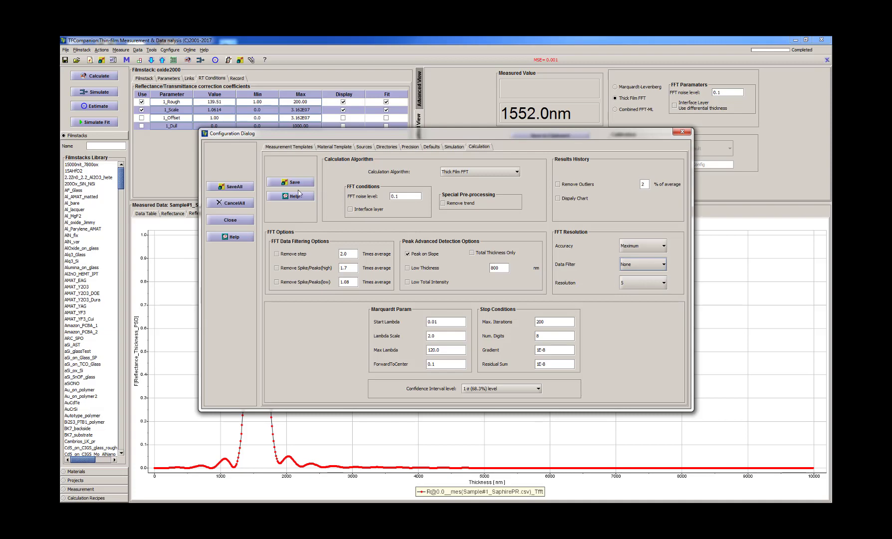
{"action": "left_click", "coordinate": [290, 182]}
{"action": "left_click", "coordinate": [242, 188]}
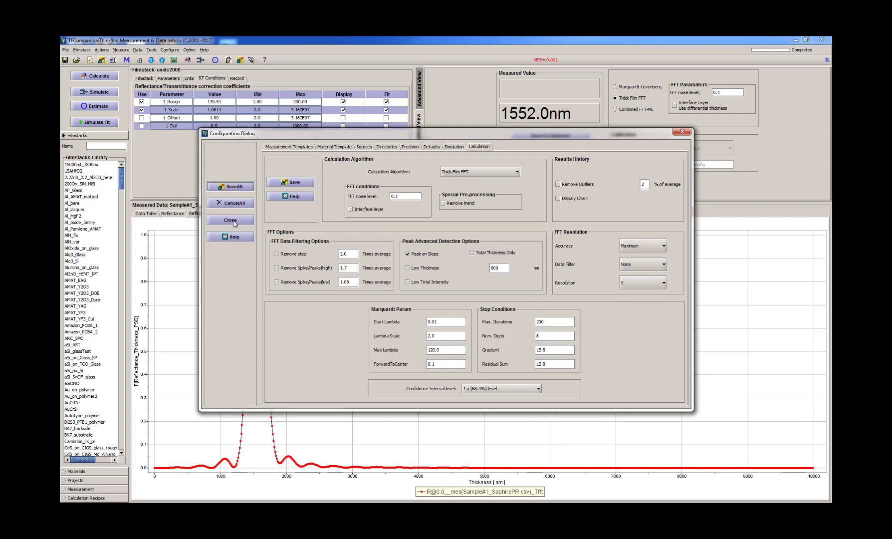
{"action": "left_click", "coordinate": [234, 221]}
{"action": "left_click", "coordinate": [96, 76]}
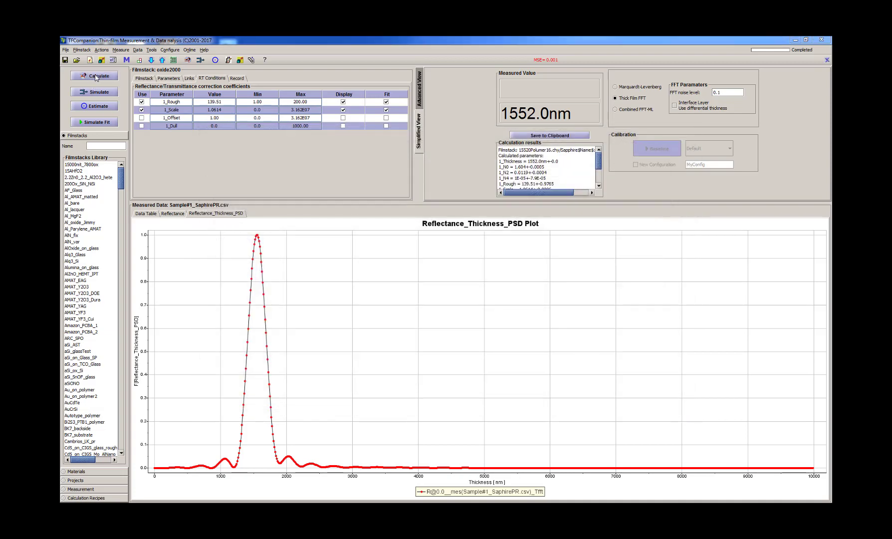
{"action": "left_click", "coordinate": [428, 290]}
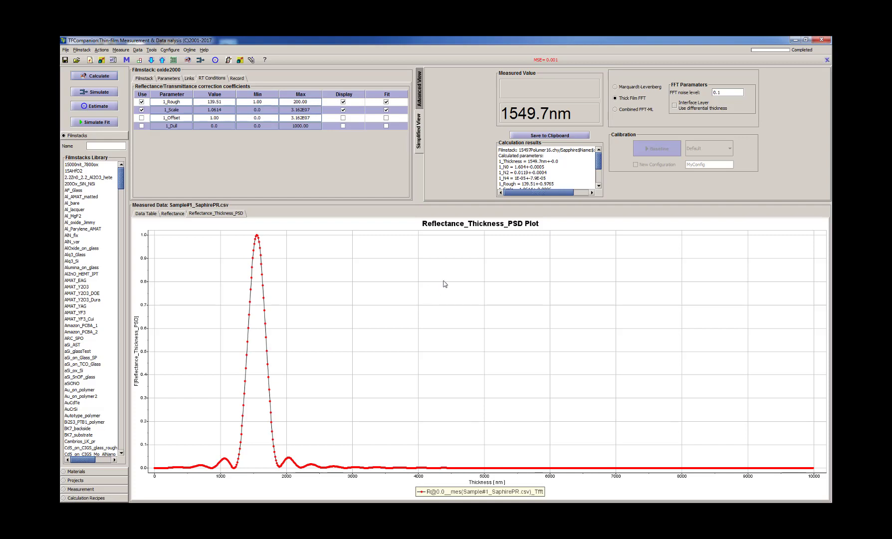
Overlay the simulated fit on the reflectance plot and show Advanced View: 1549.7 nm, Rough 139.51, Scale 1.0614
{"action": "left_click", "coordinate": [173, 214]}
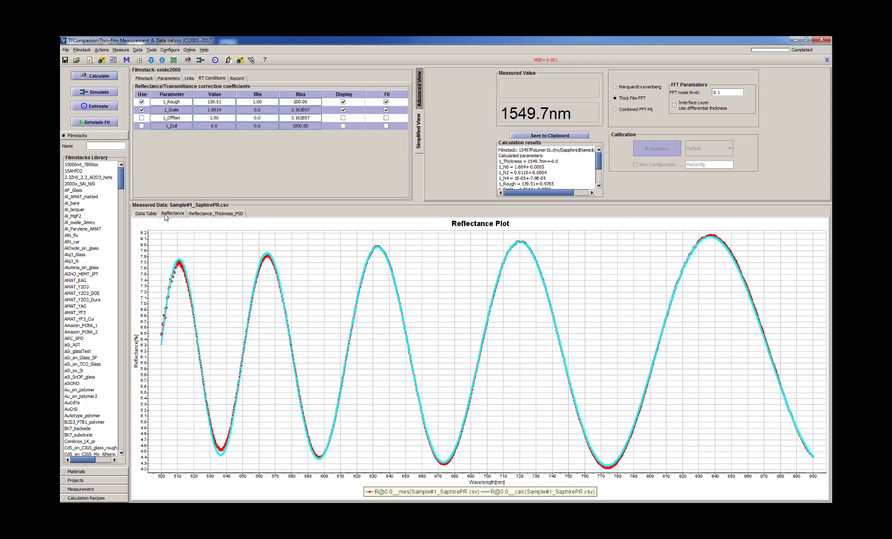
{"action": "left_click", "coordinate": [97, 123]}
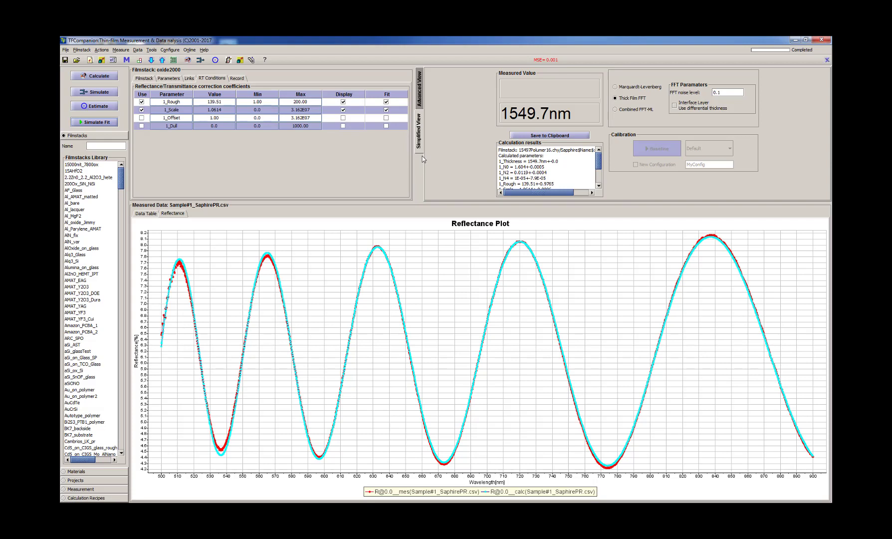
{"action": "left_click", "coordinate": [420, 90]}
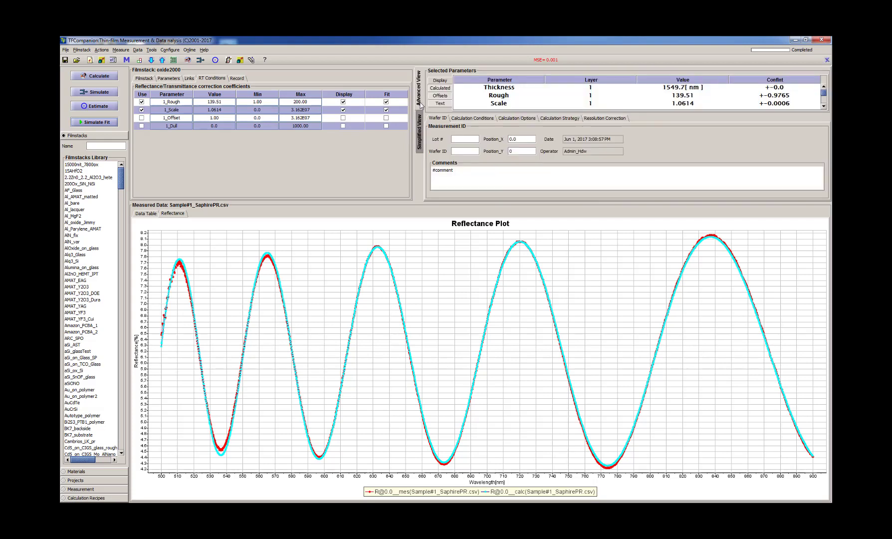
In the Filmstack tab, set Polumer16.chy's Max.Wavelength to 1000 and Min.Wavelength to 450
{"action": "left_click", "coordinate": [169, 79]}
{"action": "left_click", "coordinate": [146, 79]}
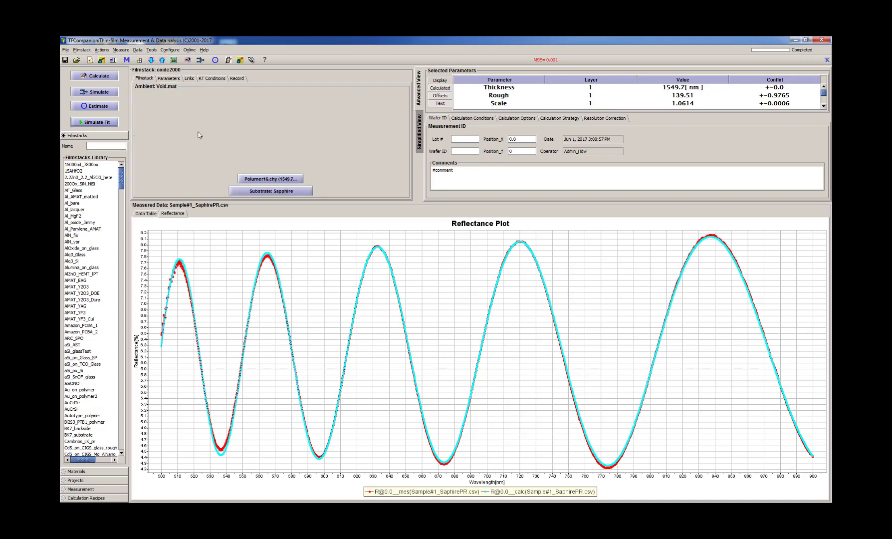
{"action": "double_click", "coordinate": [254, 179]}
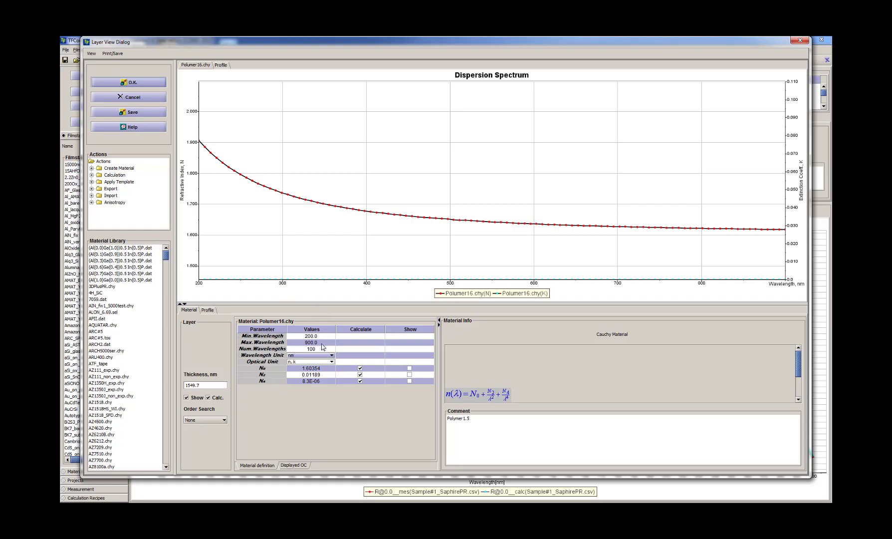
{"action": "double_click", "coordinate": [321, 343]}
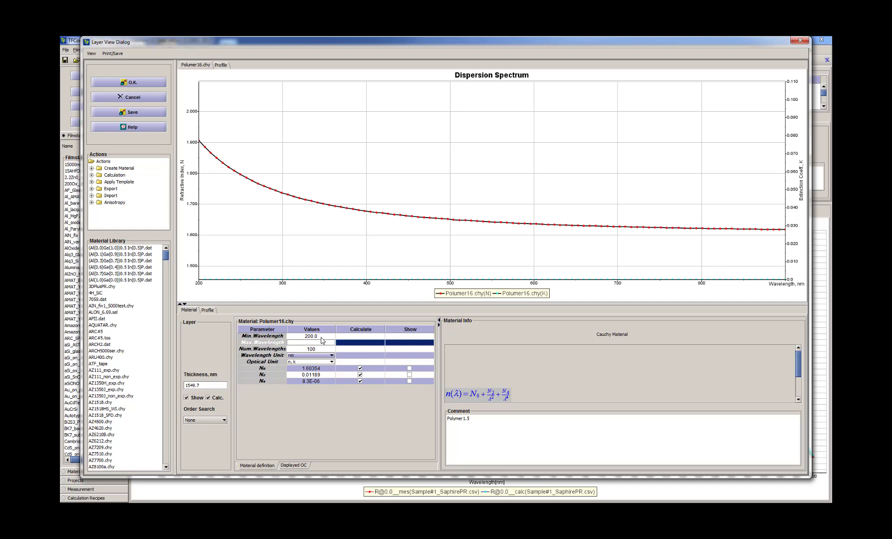
{"action": "type", "text": "1000"}
{"action": "key", "text": "Return"}
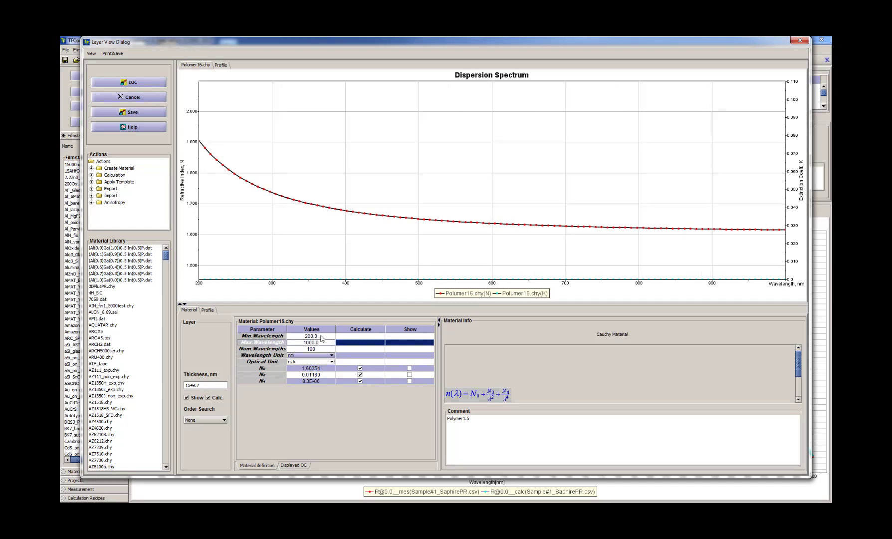
{"action": "double_click", "coordinate": [310, 337]}
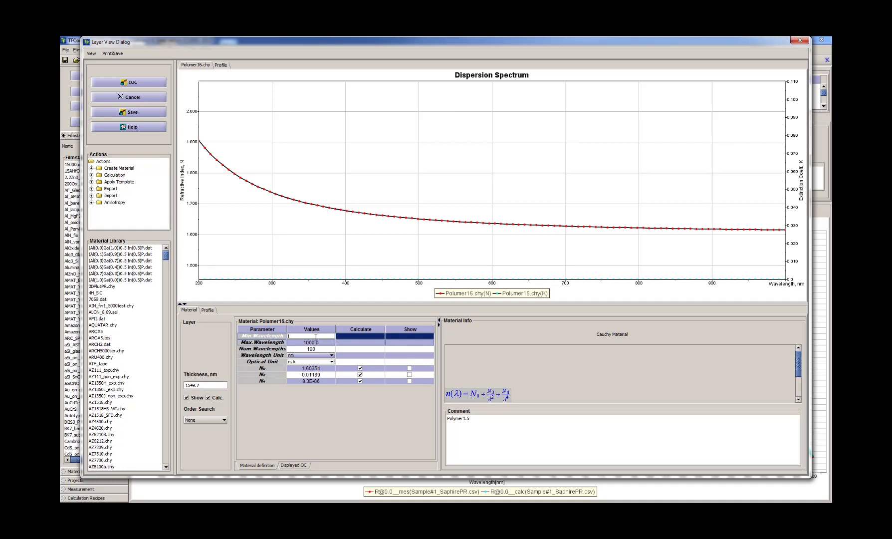
{"action": "key", "text": "Return"}
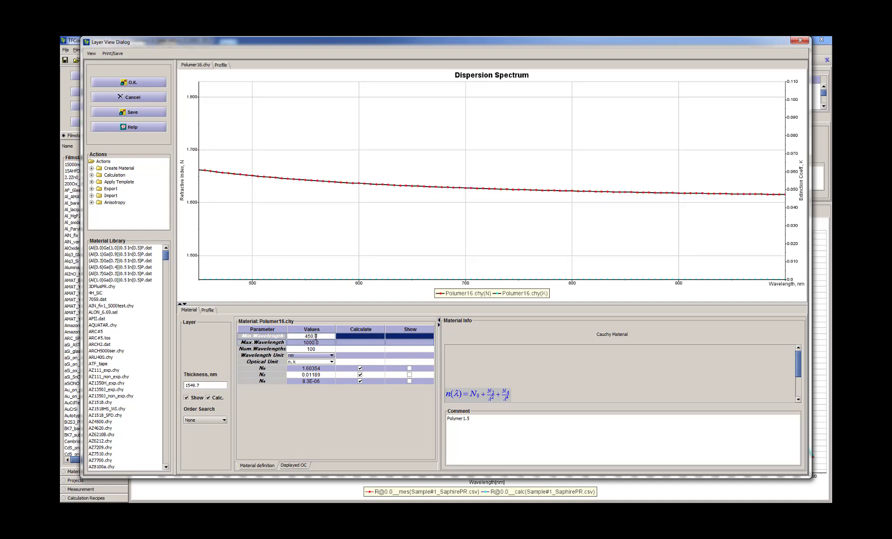
{"action": "left_click", "coordinate": [149, 85]}
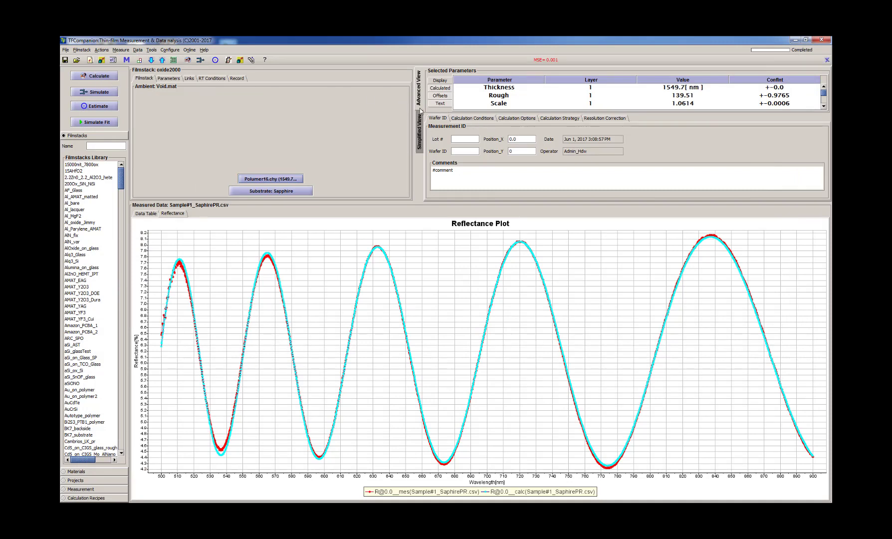
Refit the thickness with Marquardt-Levenberg, giving 1549.2 nm
{"action": "left_click", "coordinate": [420, 125]}
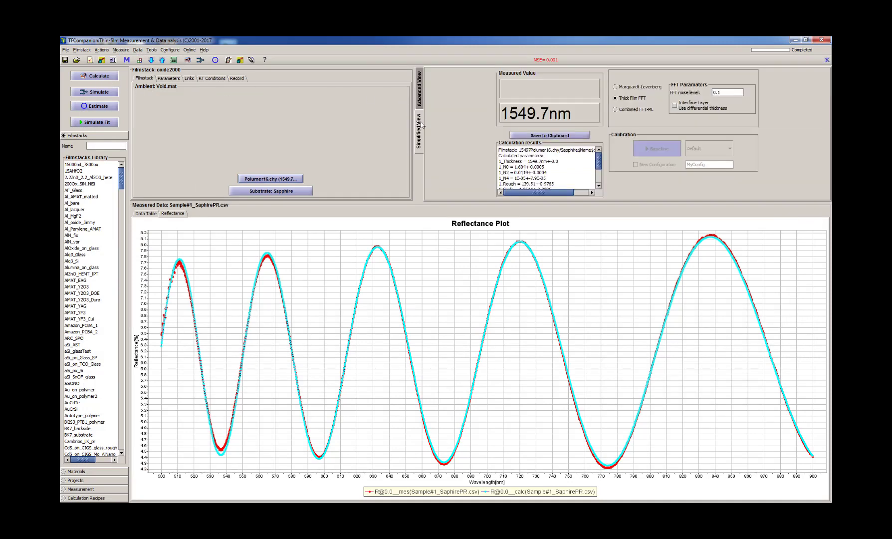
{"action": "left_click", "coordinate": [615, 87]}
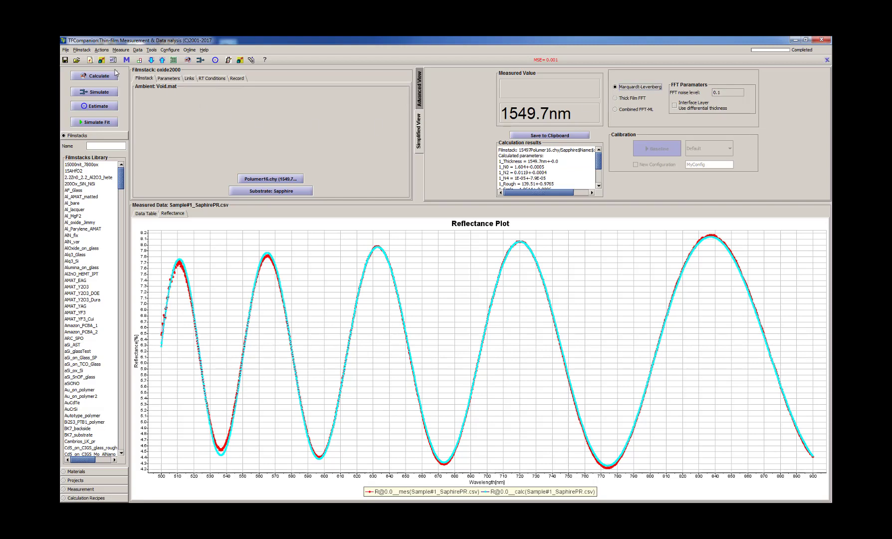
{"action": "left_click", "coordinate": [105, 75]}
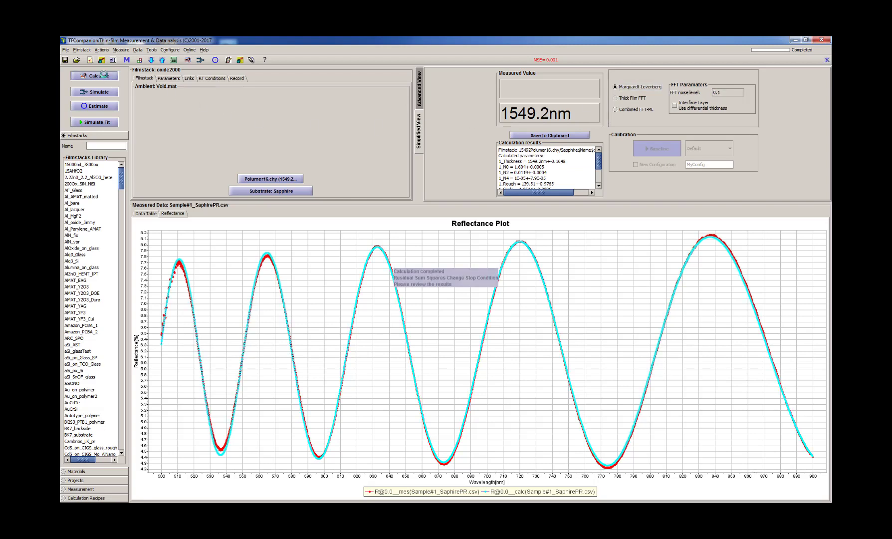
Uncheck fitting of the Polumer16.chy Cauchy coefficients N₀, N₂ and N₄
{"action": "double_click", "coordinate": [268, 179]}
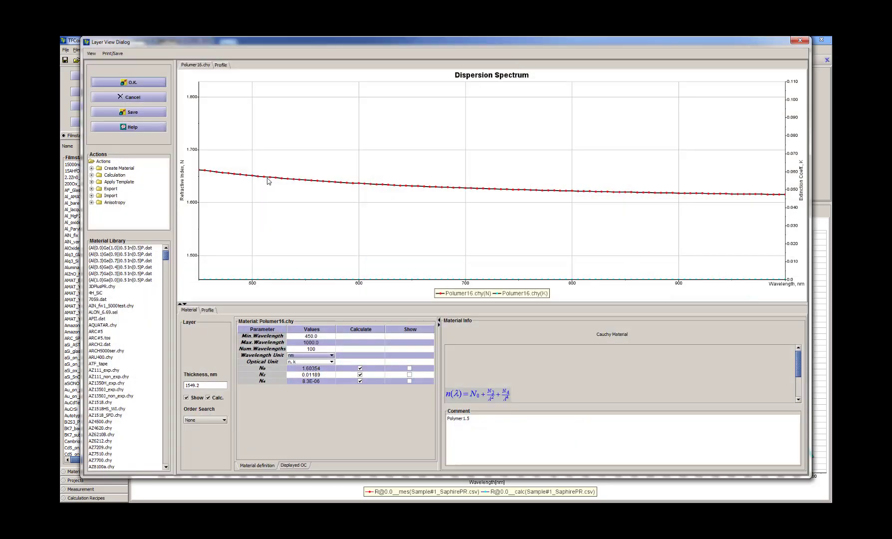
{"action": "left_click", "coordinate": [361, 370]}
{"action": "left_click", "coordinate": [360, 375]}
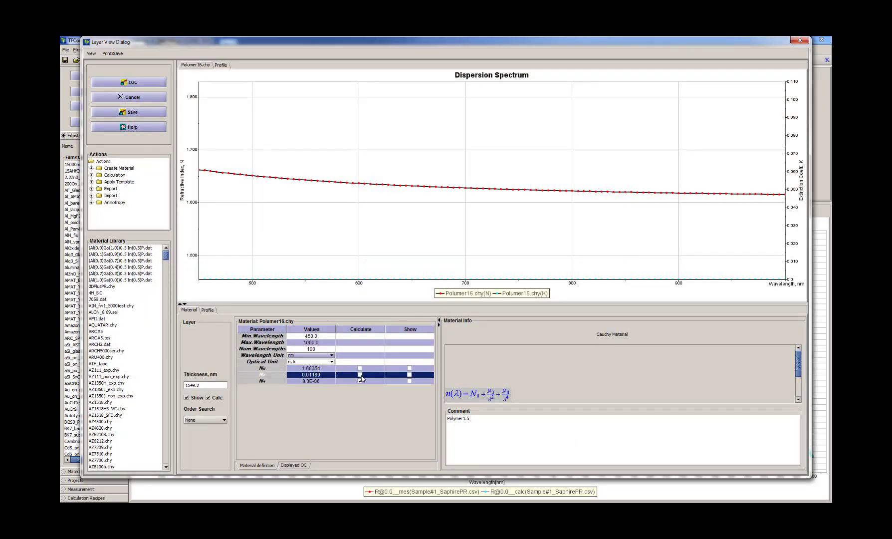
{"action": "left_click", "coordinate": [361, 380]}
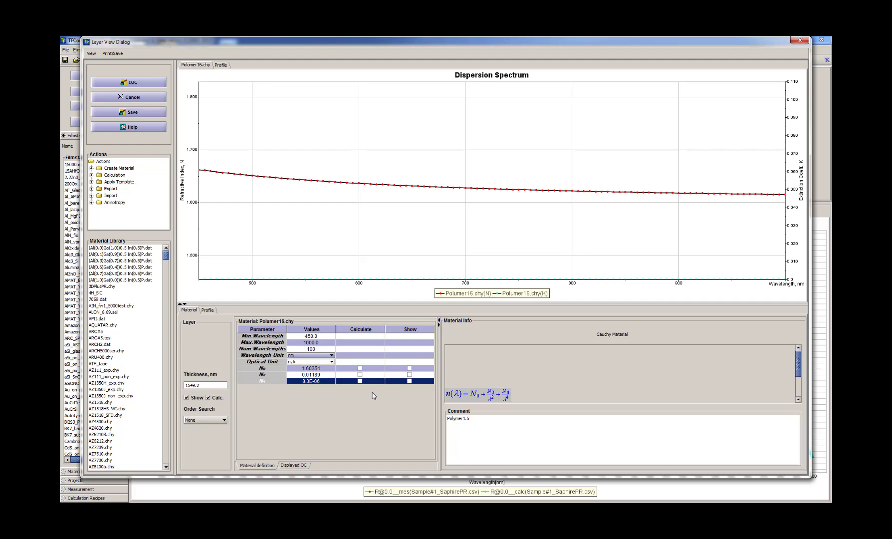
{"action": "left_click", "coordinate": [139, 85]}
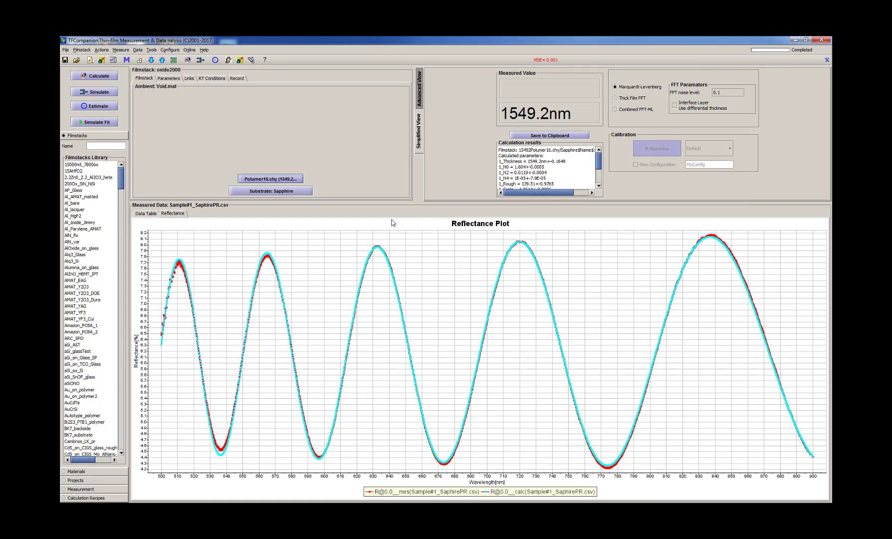
Start Save Filmstack and replace the name oxide2000 with 'PROn SaphireTest'
{"action": "left_click", "coordinate": [83, 51]}
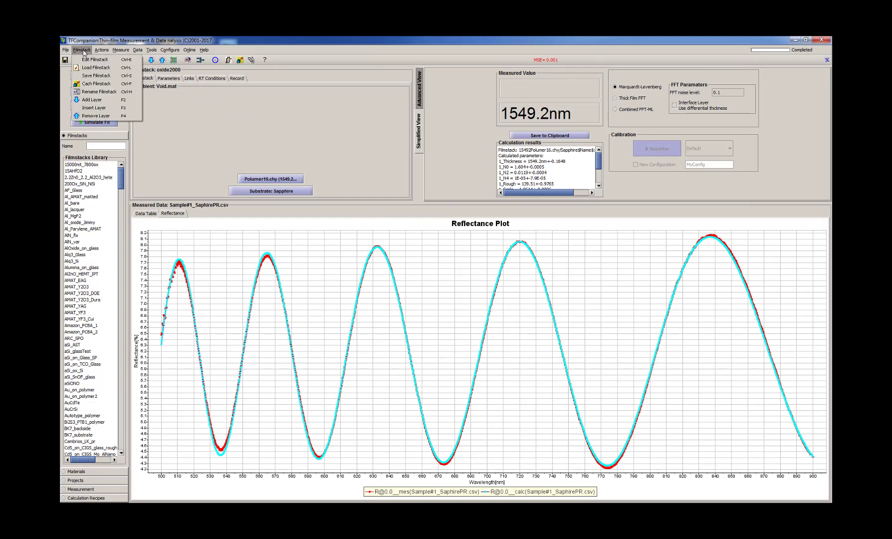
{"action": "left_click", "coordinate": [91, 75]}
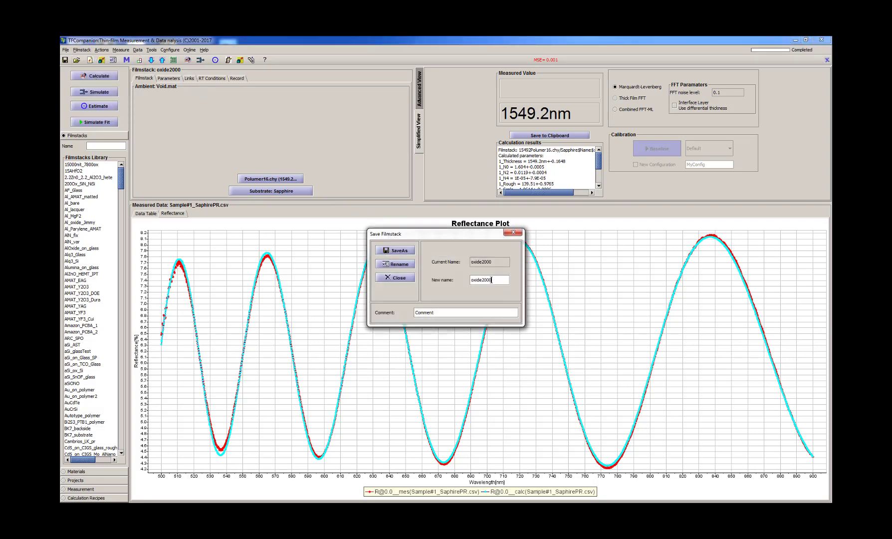
{"action": "left_click_drag", "start_coordinate": [492, 279], "coordinate": [457, 278]}
{"action": "type", "text": "PROn SaphireTest"}
Remove the space and save the filmstack as PROnSaphireTest
{"action": "left_click", "coordinate": [484, 280]}
{"action": "key", "text": "BackSpace"}
{"action": "left_click", "coordinate": [401, 249]}
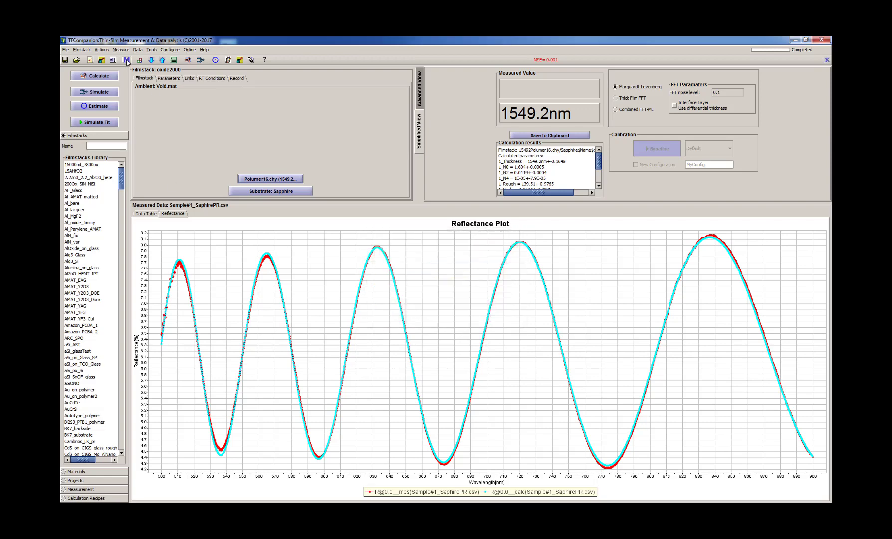
Load Sample#2_SaphirePR.csv as new data and fit it to 1552.4 nm
{"action": "left_click", "coordinate": [127, 62]}
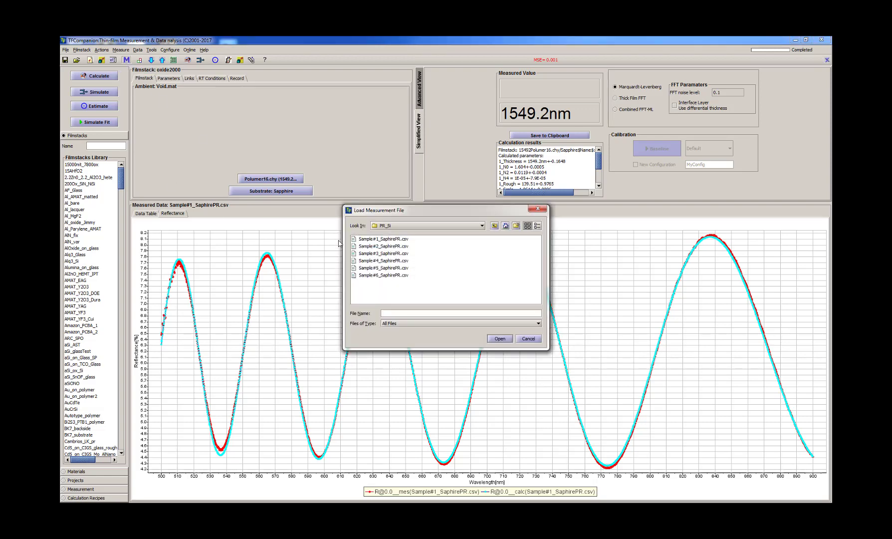
{"action": "left_click", "coordinate": [380, 247]}
{"action": "left_click", "coordinate": [498, 338]}
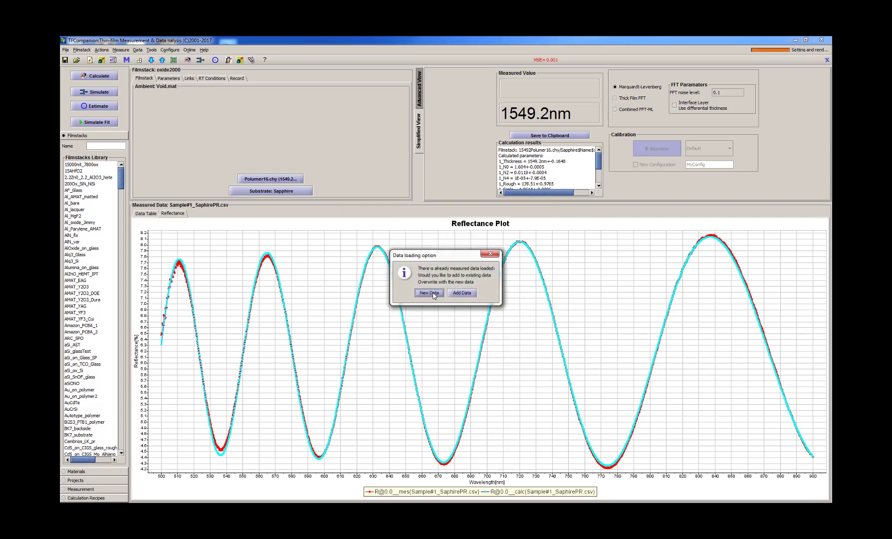
{"action": "left_click", "coordinate": [430, 293]}
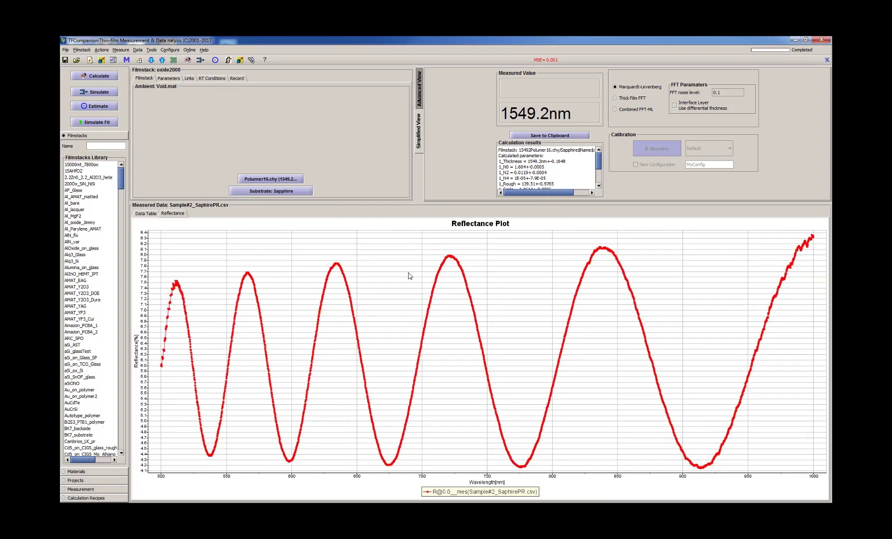
{"action": "left_click", "coordinate": [98, 77]}
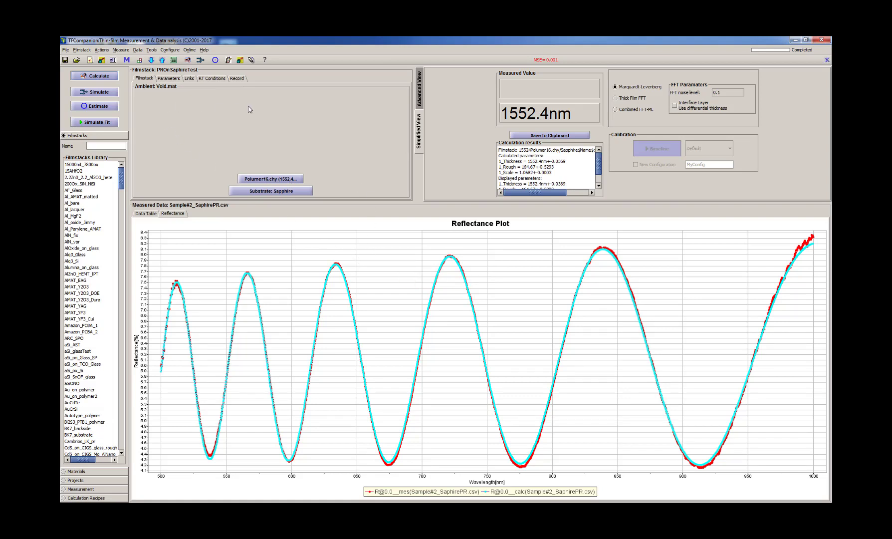
Load Sample#4_SaphirePR.csv as new data and overlay the simulated reflectance
{"action": "left_click", "coordinate": [126, 60]}
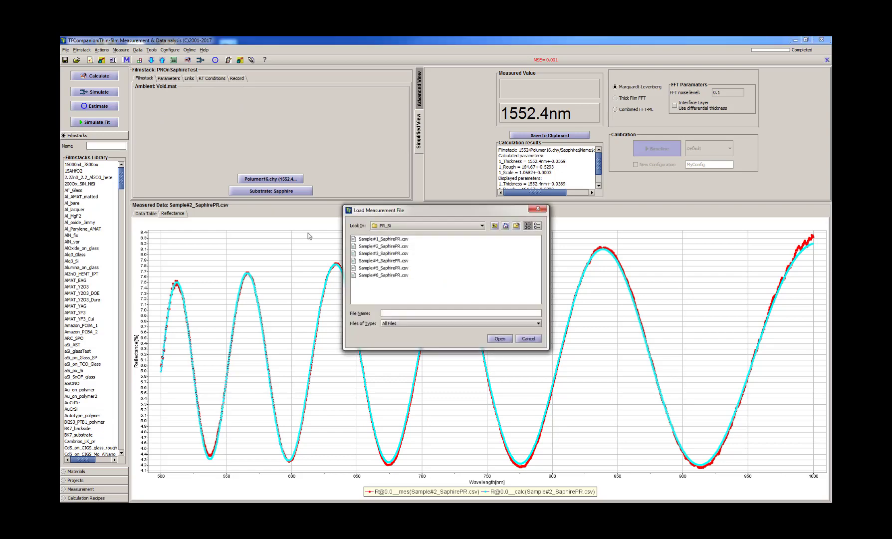
{"action": "left_click", "coordinate": [387, 261]}
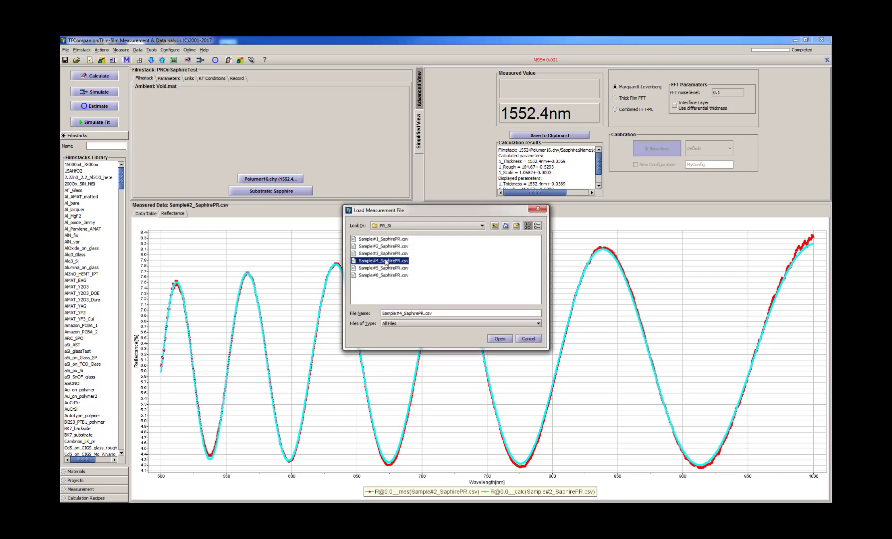
{"action": "left_click", "coordinate": [501, 339]}
{"action": "left_click", "coordinate": [423, 293]}
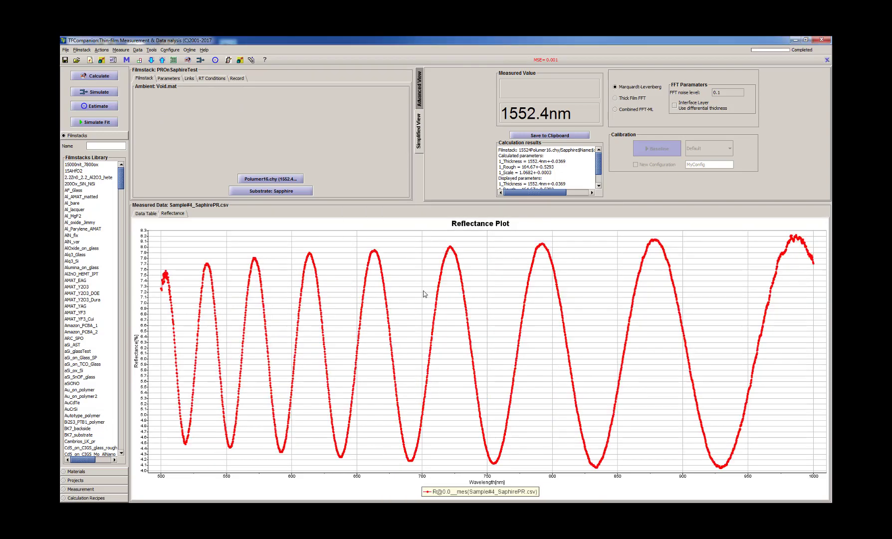
{"action": "left_click", "coordinate": [99, 122]}
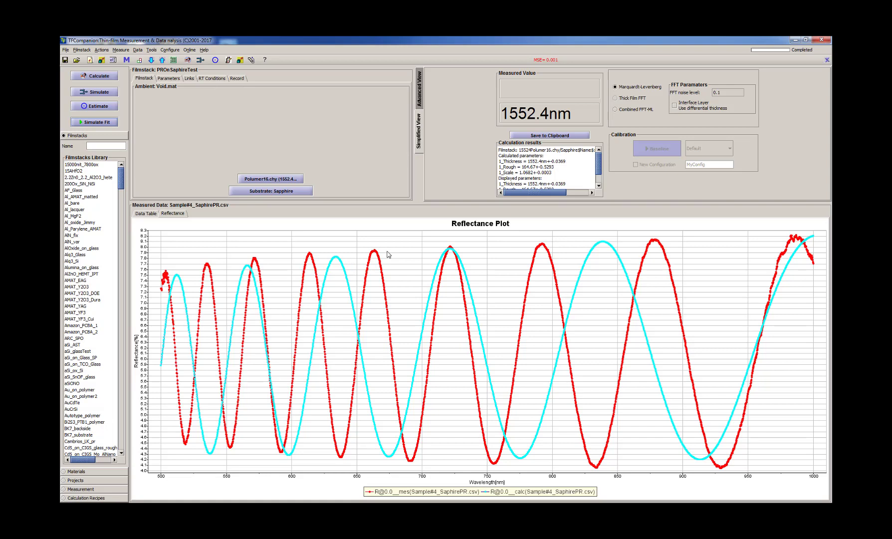
{"action": "left_click", "coordinate": [615, 98]}
{"action": "left_click", "coordinate": [88, 75]}
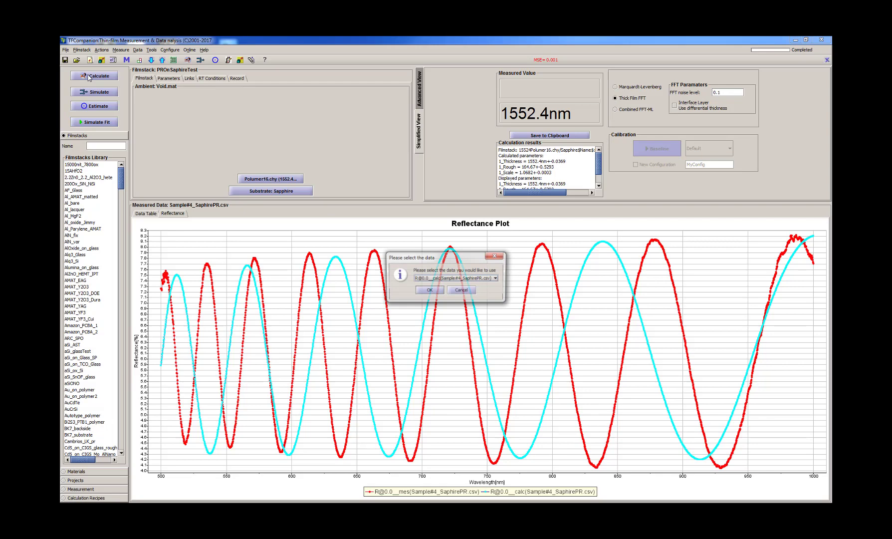
{"action": "left_click", "coordinate": [435, 280]}
{"action": "left_click", "coordinate": [436, 292]}
{"action": "left_click", "coordinate": [429, 291]}
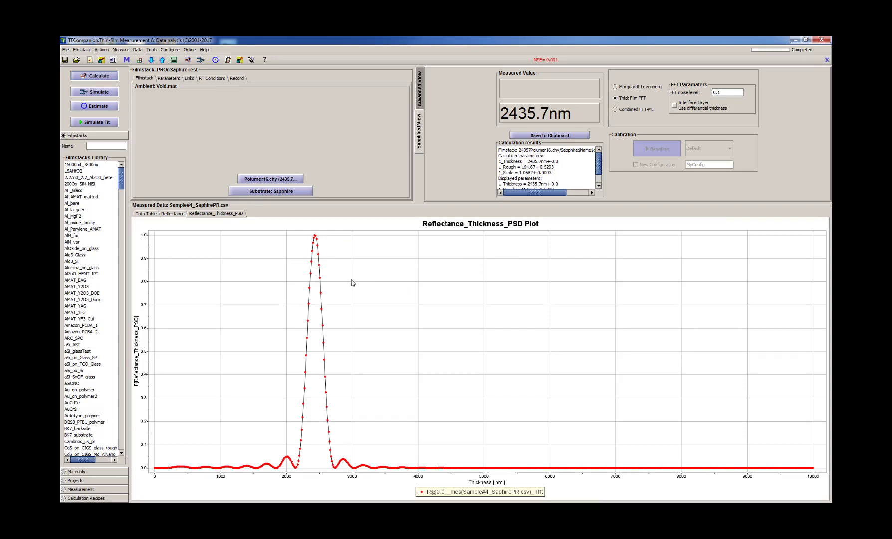
{"action": "left_click", "coordinate": [183, 213]}
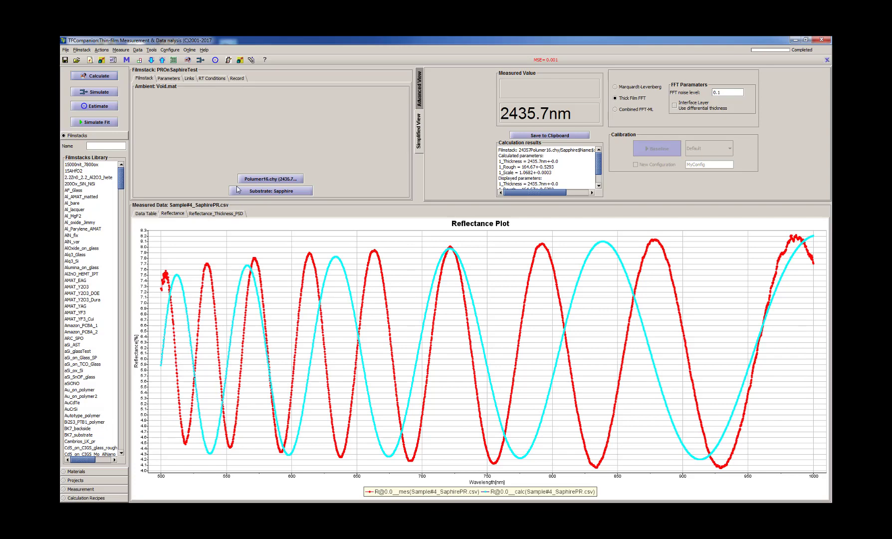
Set Polumer16's order search to Custom with Min 12000, Max 30000 Å and 20 points
{"action": "double_click", "coordinate": [256, 179]}
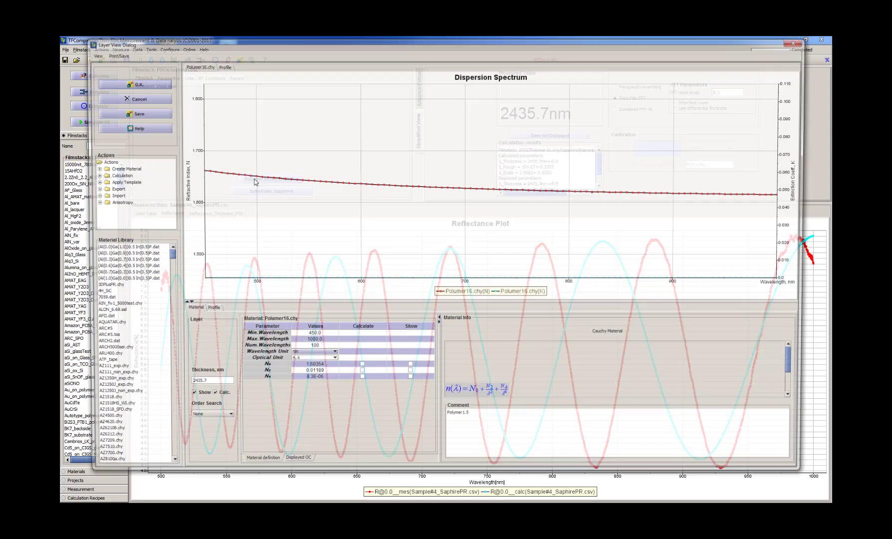
{"action": "left_click", "coordinate": [218, 420]}
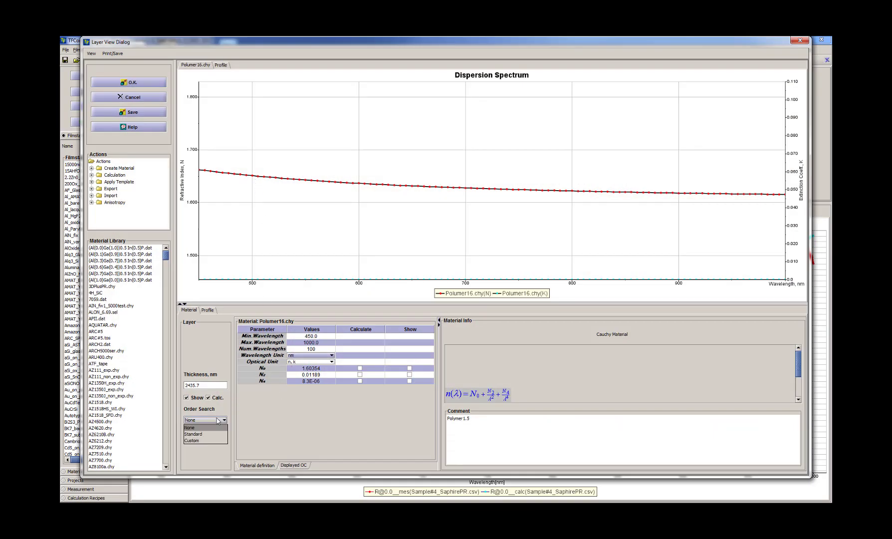
{"action": "left_click", "coordinate": [198, 441]}
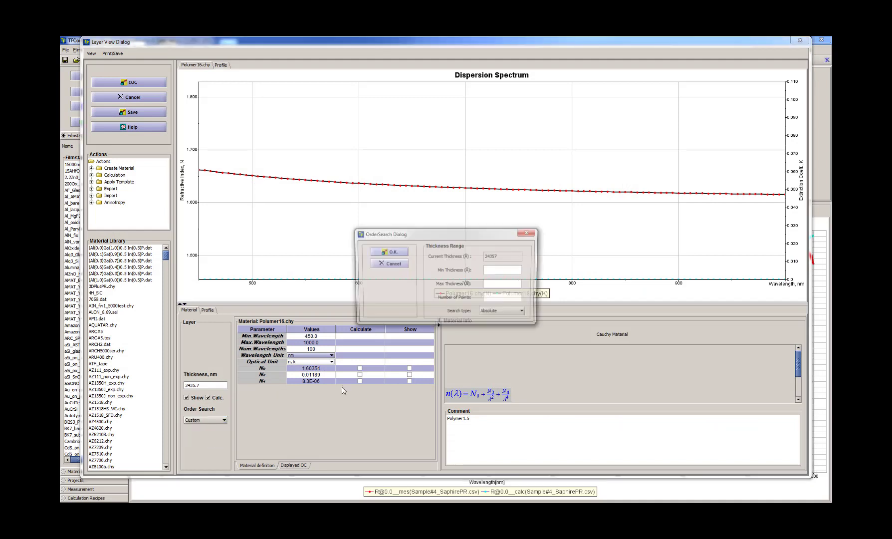
{"action": "left_click", "coordinate": [497, 271]}
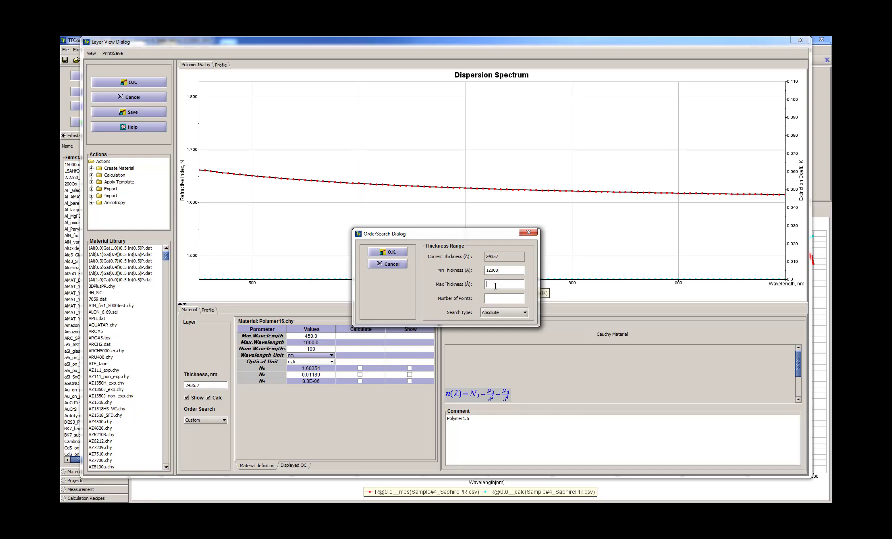
{"action": "left_click", "coordinate": [496, 286]}
{"action": "type", "text": "30000"}
{"action": "left_click", "coordinate": [512, 298]}
{"action": "type", "text": "20"}
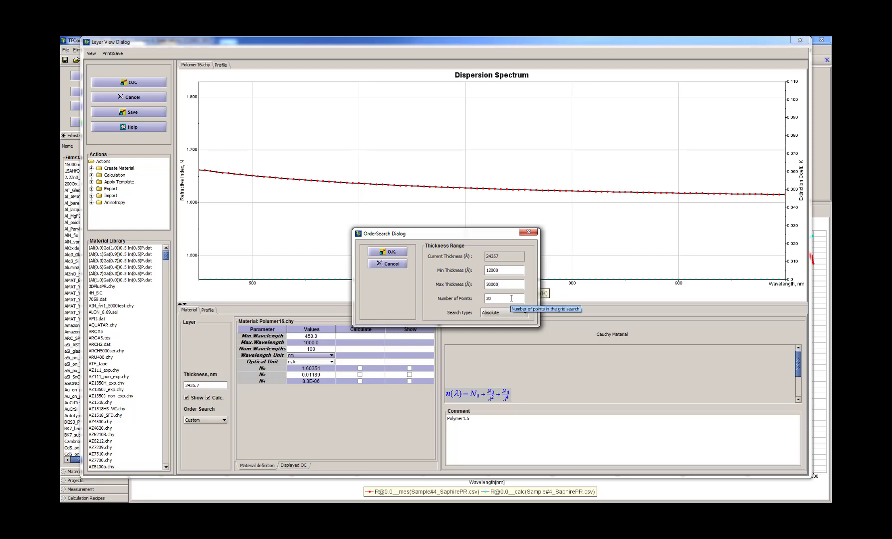
{"action": "left_click", "coordinate": [388, 252]}
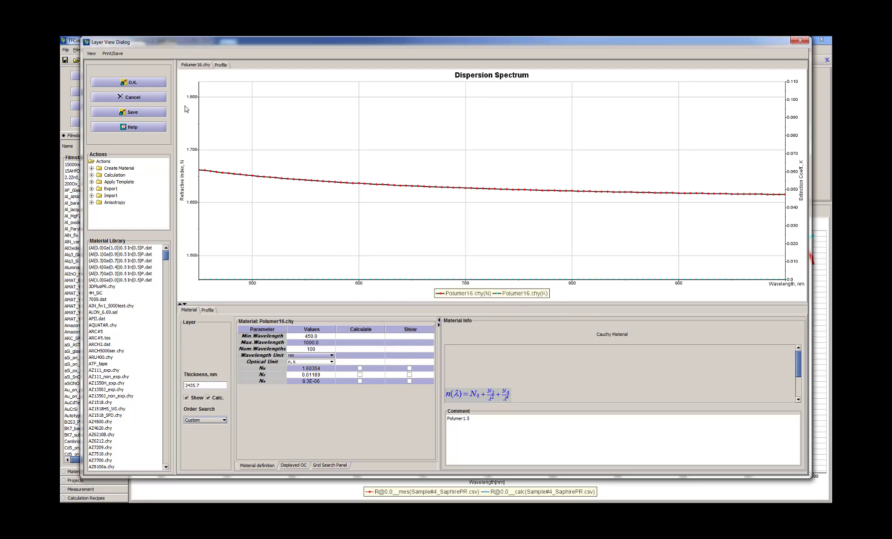
{"action": "left_click", "coordinate": [152, 83]}
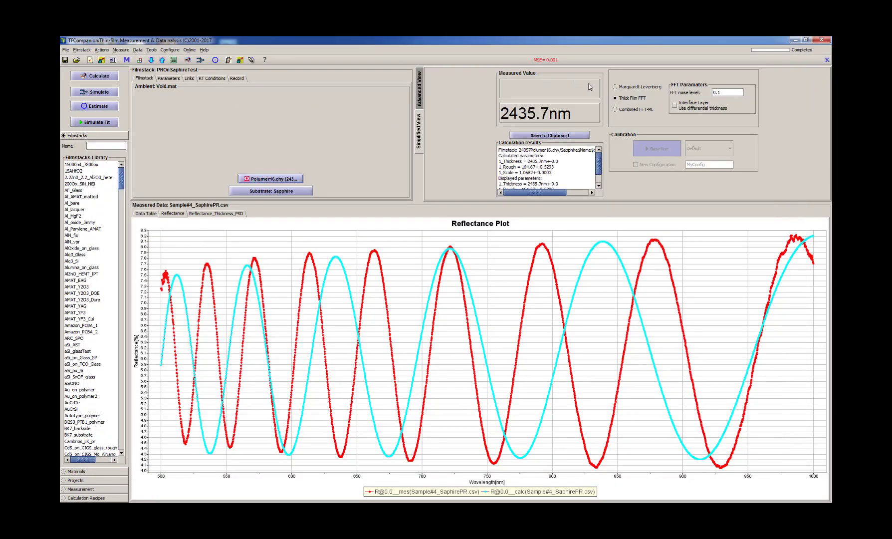
Fit with Marquardt-Levenberg plus order search, reaching 2440.5 nm, Rough 153.43, Scale 1.0518
{"action": "left_click", "coordinate": [619, 86]}
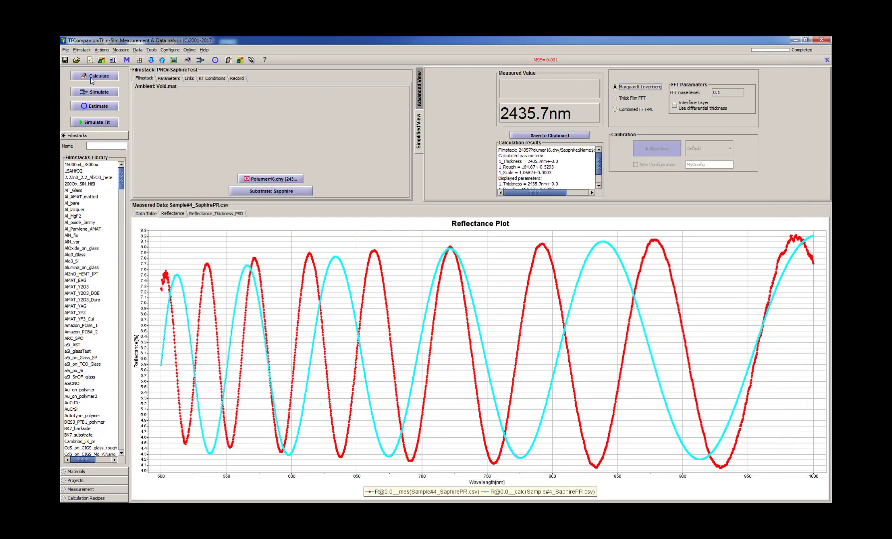
{"action": "left_click", "coordinate": [92, 78]}
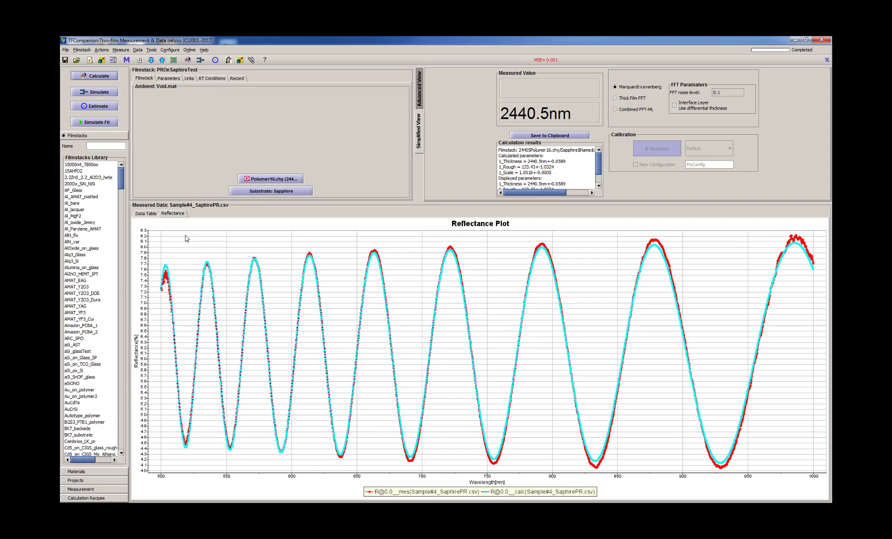
{"action": "left_click", "coordinate": [150, 216]}
Set the Polumer16 layer's order search back to None and return to the reflectance plot
{"action": "left_click", "coordinate": [272, 185]}
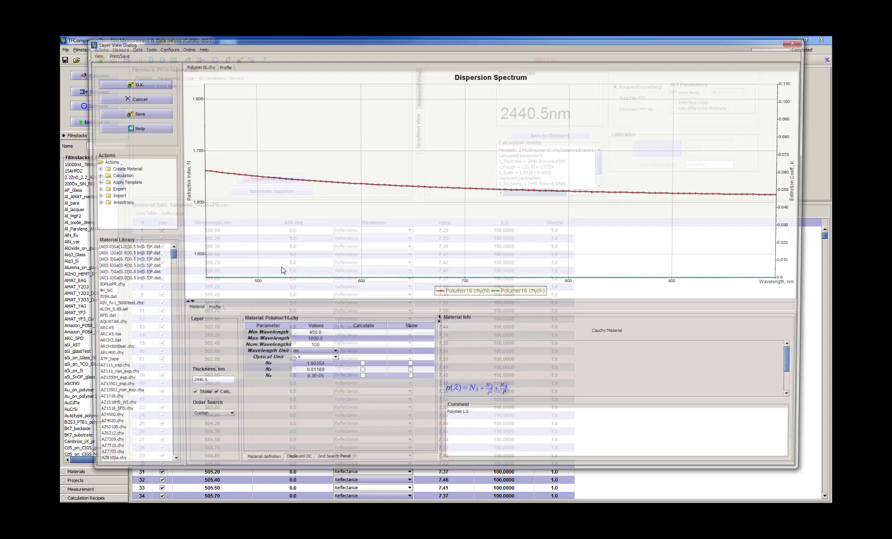
{"action": "left_click", "coordinate": [222, 421]}
{"action": "left_click", "coordinate": [201, 428]}
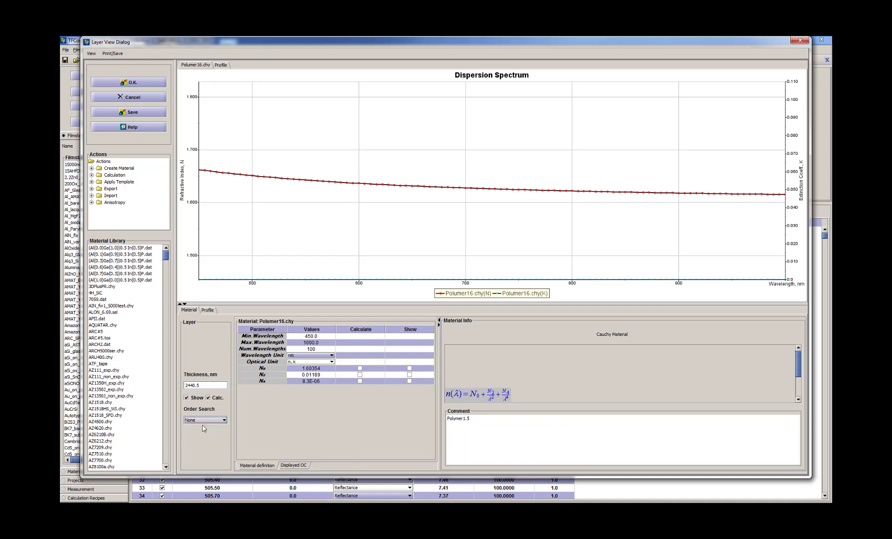
{"action": "left_click", "coordinate": [148, 82]}
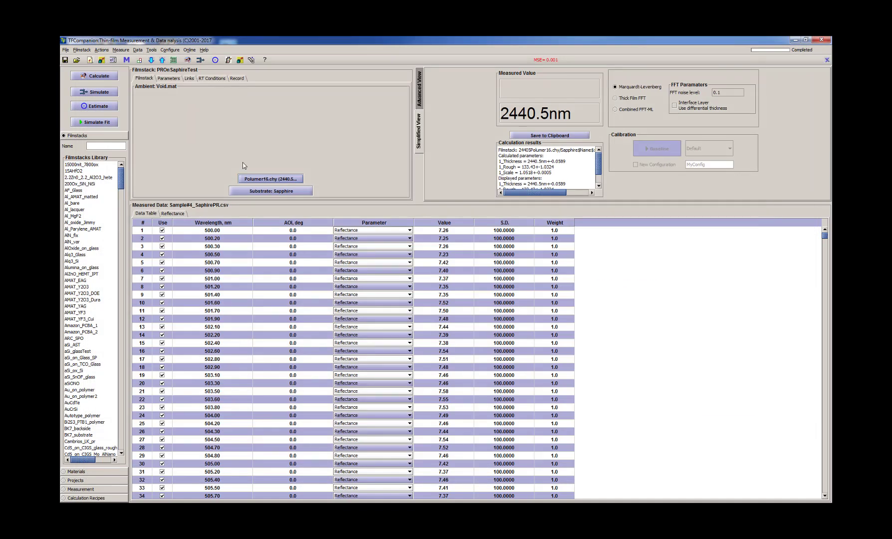
{"action": "left_click", "coordinate": [166, 215]}
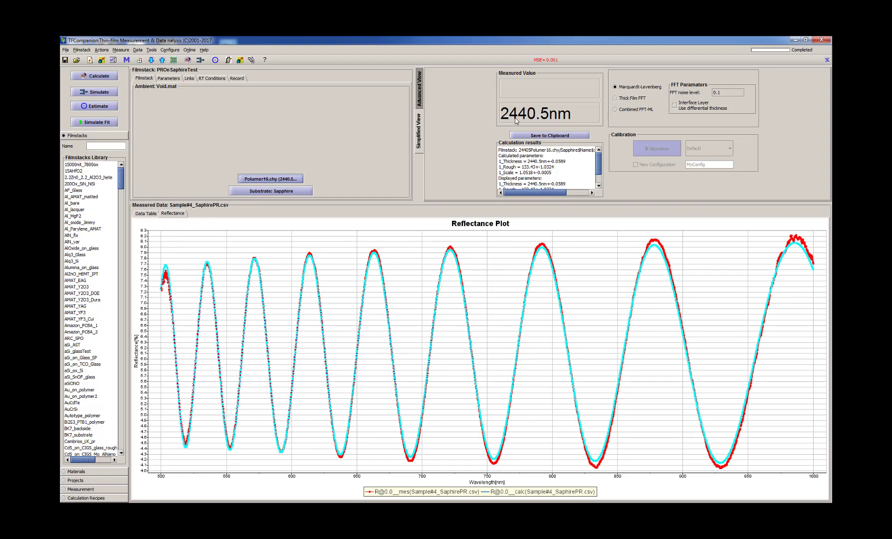
Enable wavelength resolution correction with value 20.0 Å and 10 grades
{"action": "left_click", "coordinate": [420, 103]}
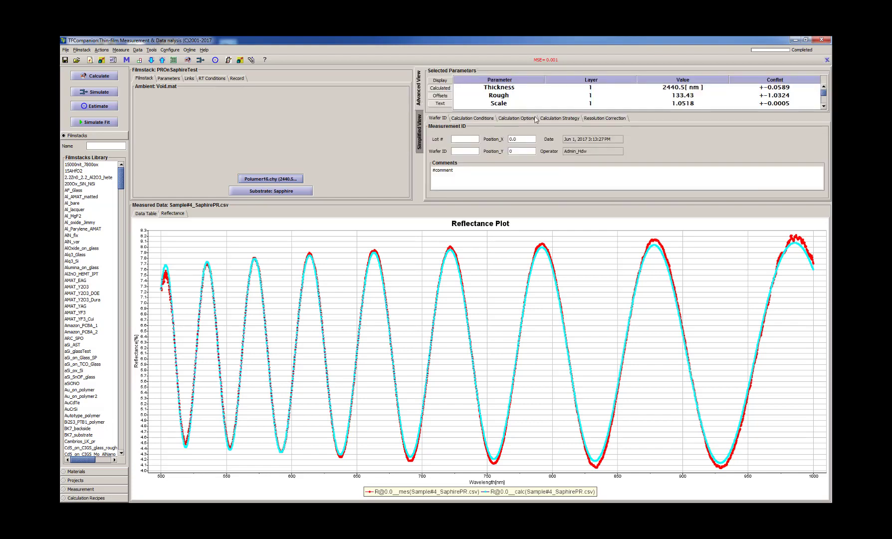
{"action": "left_click", "coordinate": [601, 118]}
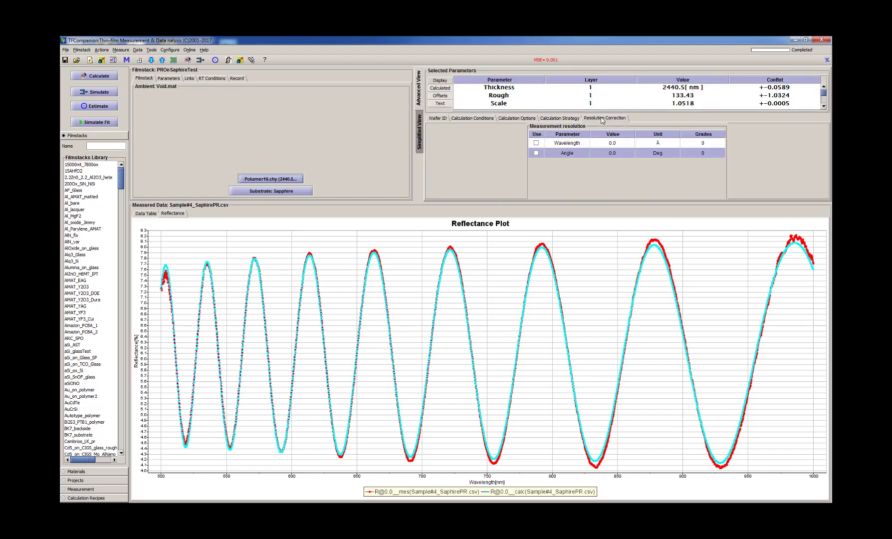
{"action": "left_click", "coordinate": [536, 144]}
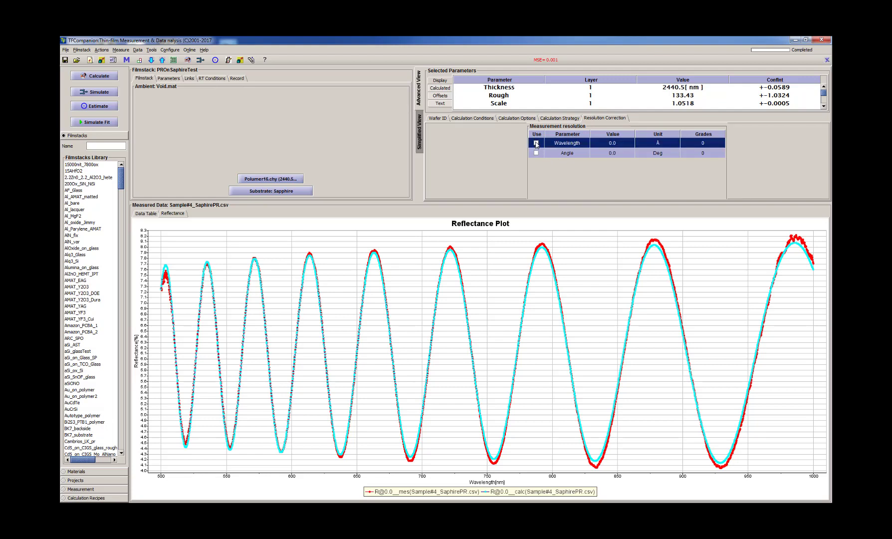
{"action": "left_click", "coordinate": [536, 143]}
{"action": "double_click", "coordinate": [623, 142]}
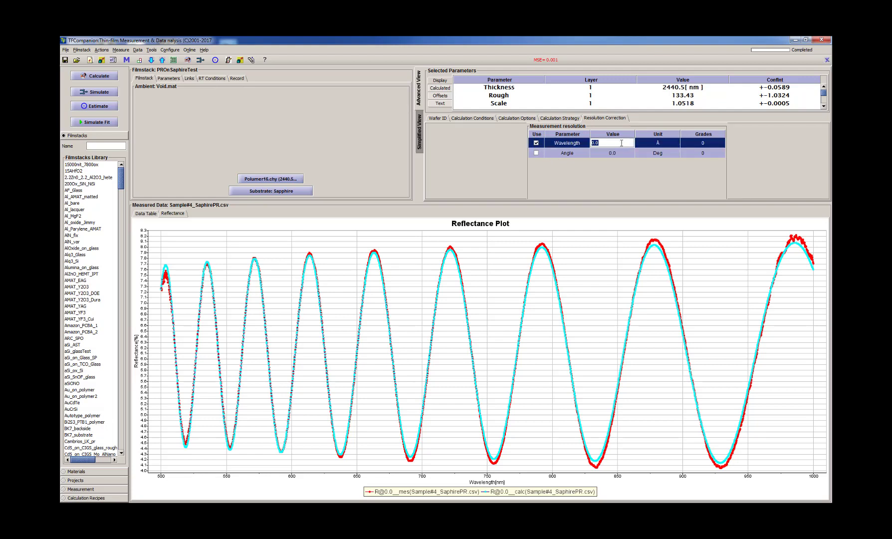
{"action": "type", "text": "20.0"}
{"action": "double_click", "coordinate": [703, 143]}
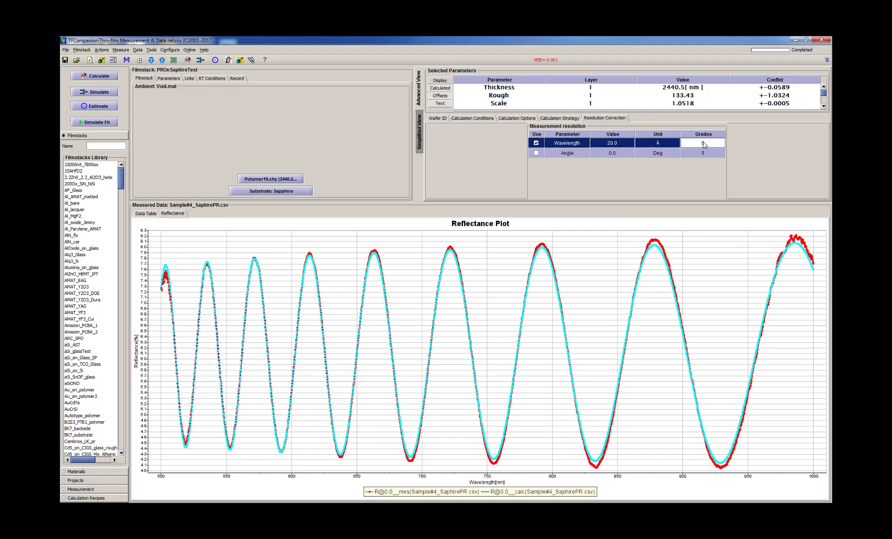
{"action": "double_click", "coordinate": [702, 143]}
{"action": "type", "text": "10"}
{"action": "key", "text": "Return"}
Simulate the spectrum and refit with Marquardt-Levenberg, keeping 2440.5 nm with Rough 133.21
{"action": "left_click", "coordinate": [96, 124]}
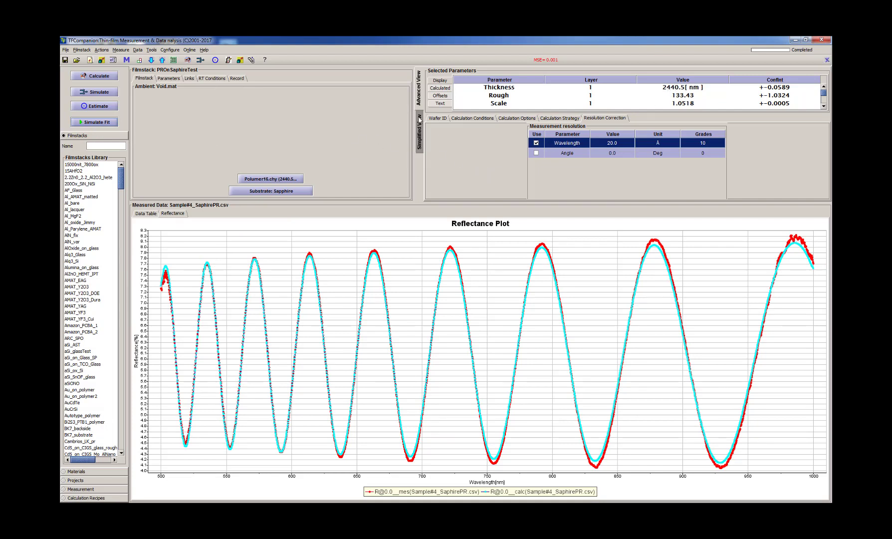
{"action": "left_click", "coordinate": [502, 120]}
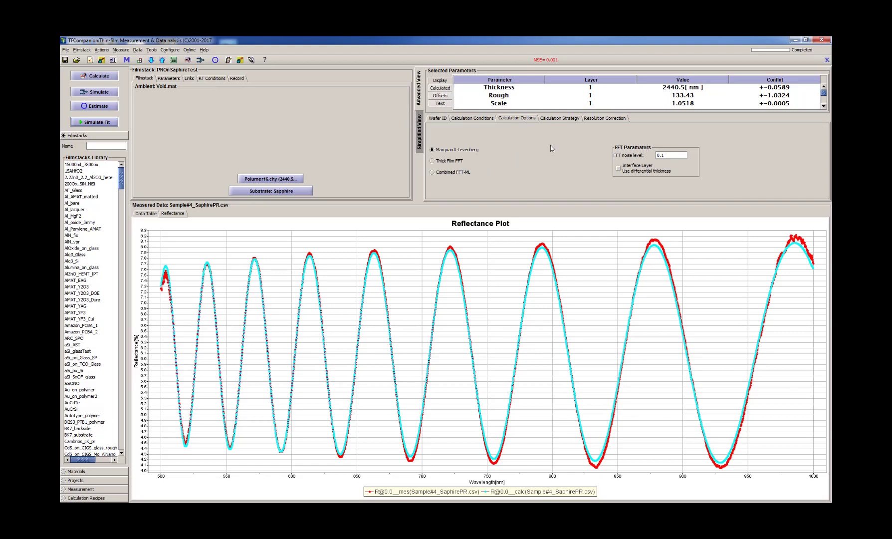
{"action": "left_click", "coordinate": [432, 150]}
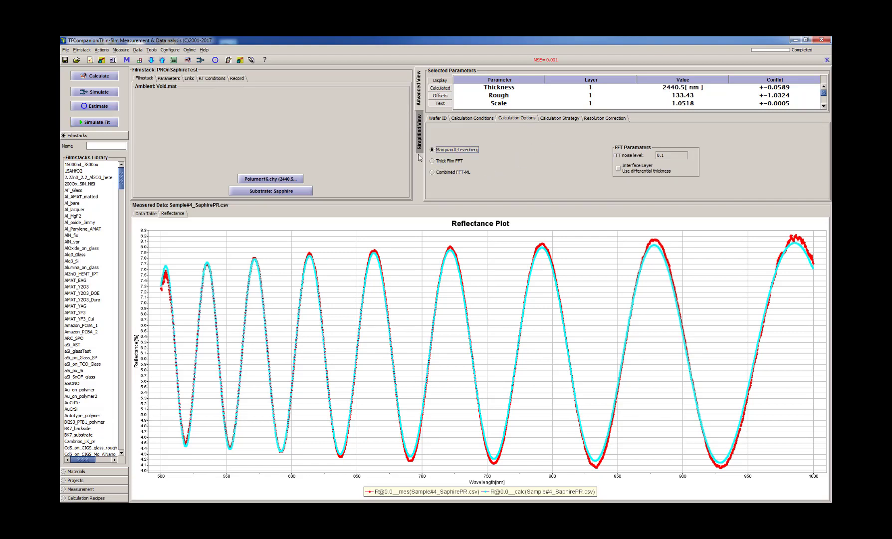
{"action": "left_click", "coordinate": [93, 76]}
{"action": "left_click", "coordinate": [605, 118]}
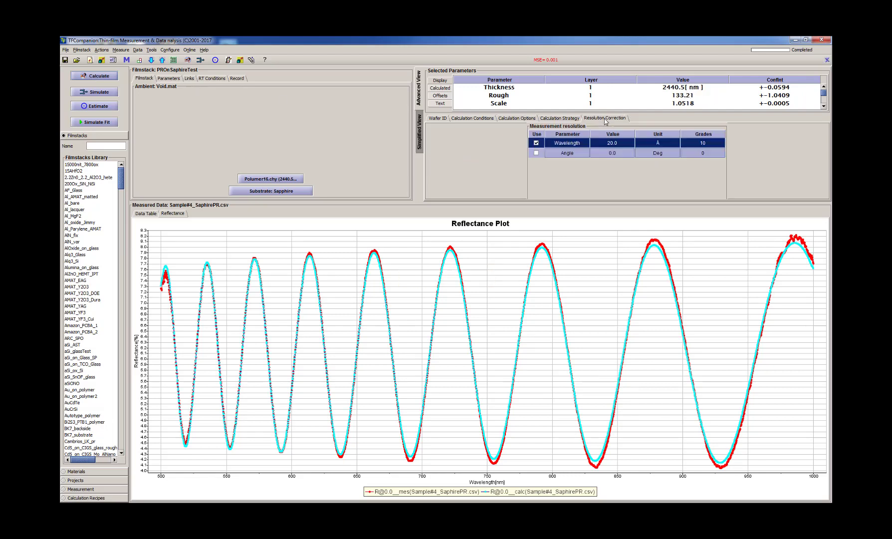
Untick Wavelength, set Angle correction to 9.0° with 10 grades, then simulate and refit
{"action": "left_click", "coordinate": [536, 144]}
{"action": "left_click", "coordinate": [537, 153]}
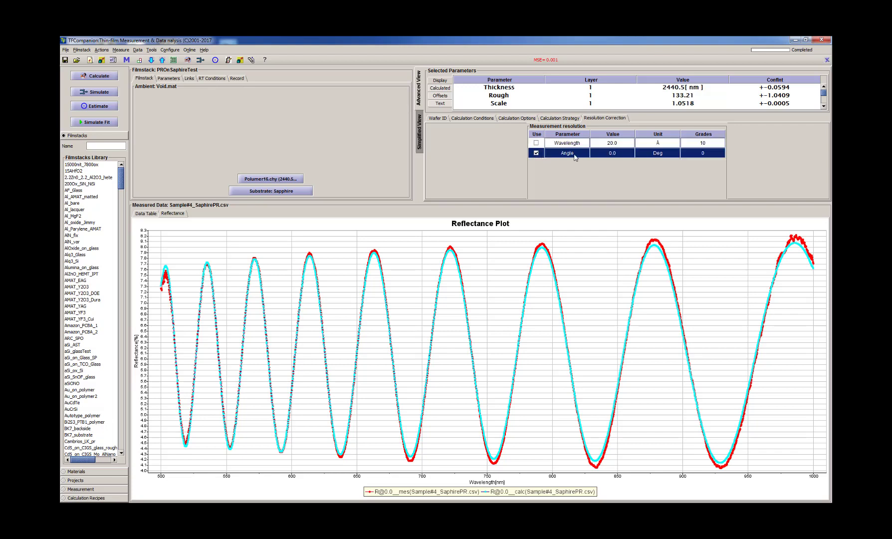
{"action": "double_click", "coordinate": [618, 152]}
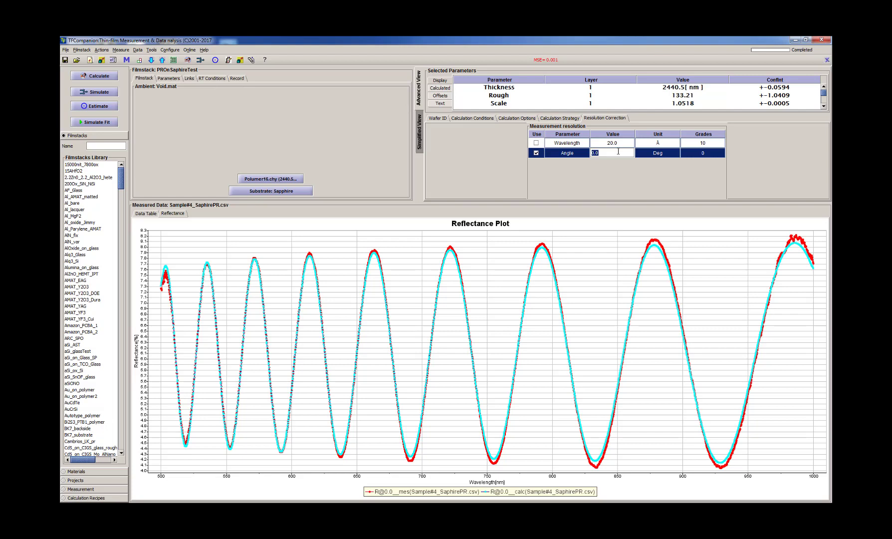
{"action": "type", "text": "9"}
{"action": "left_click", "coordinate": [650, 157]}
{"action": "double_click", "coordinate": [708, 152]}
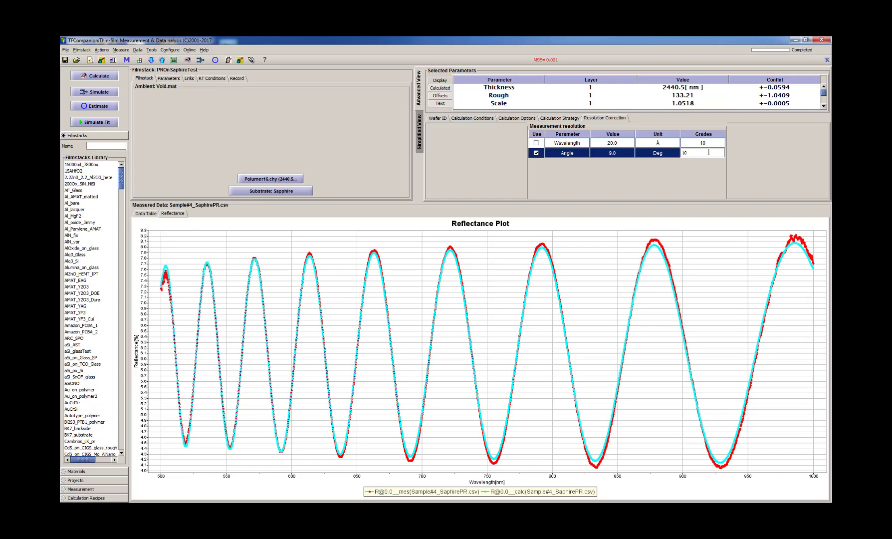
{"action": "type", "text": "10"}
{"action": "key", "text": "Return"}
{"action": "left_click", "coordinate": [106, 122]}
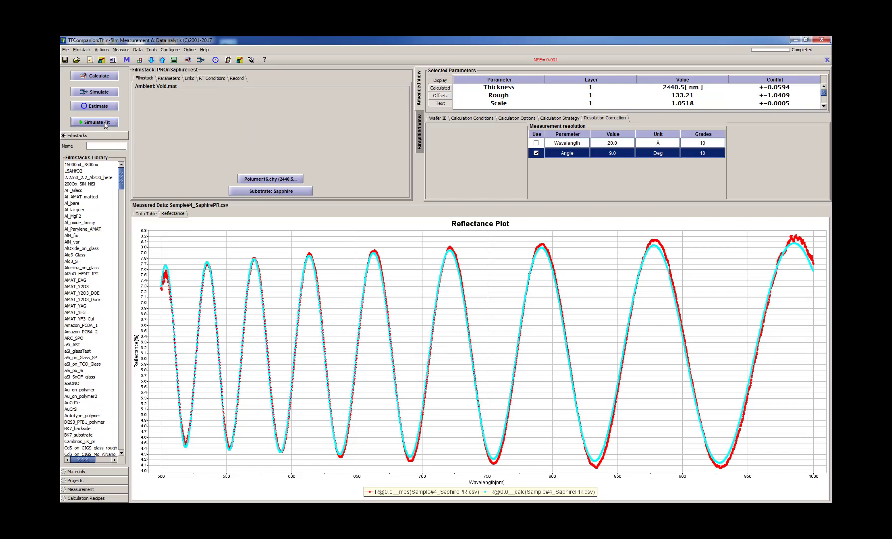
{"action": "left_click", "coordinate": [99, 77]}
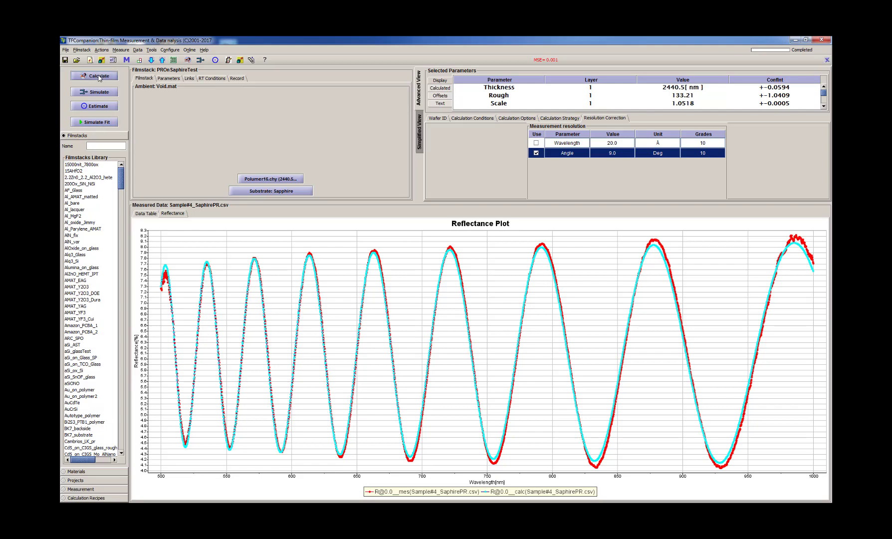